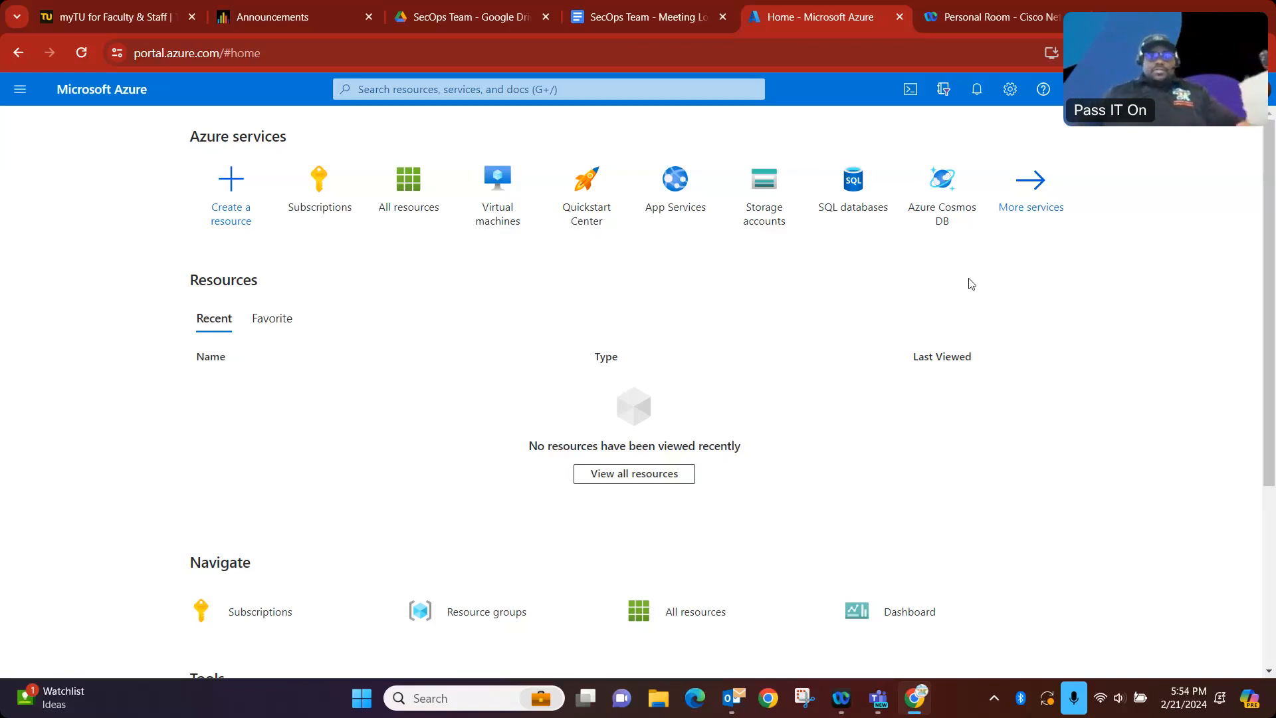
Browse the services in the Storage category of all services and return to the portal home page
click(20, 91)
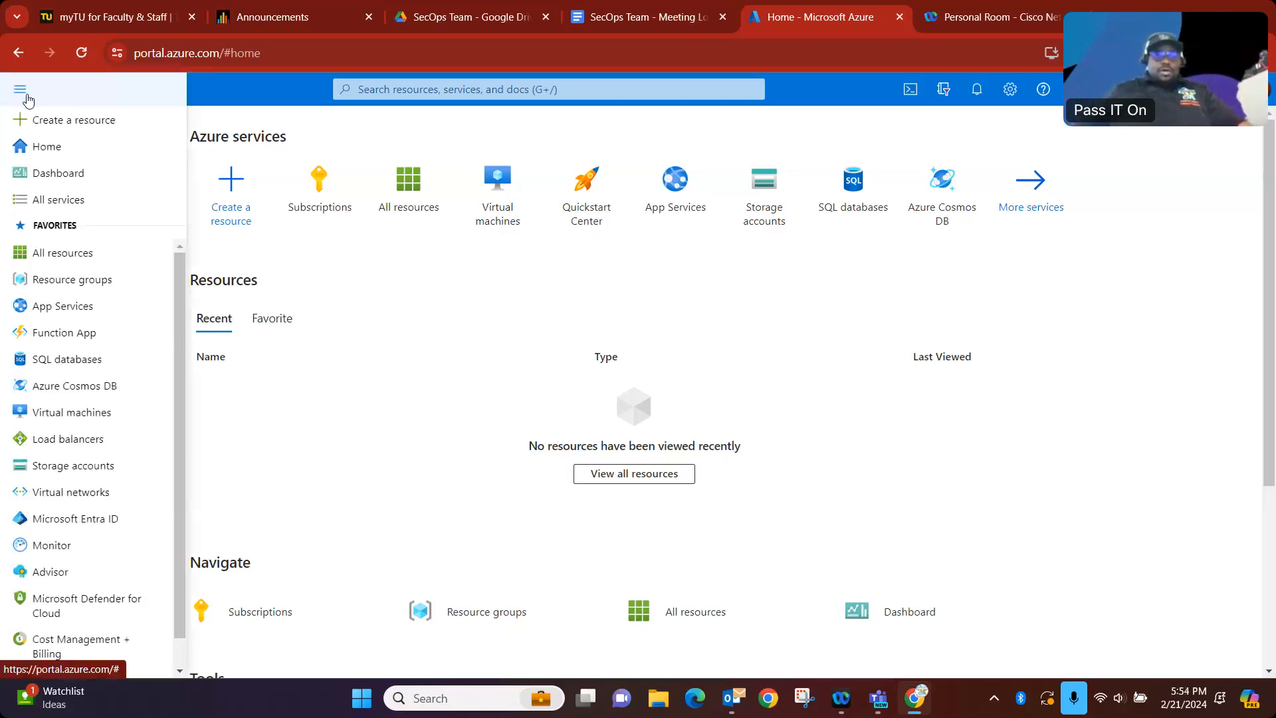
click(44, 200)
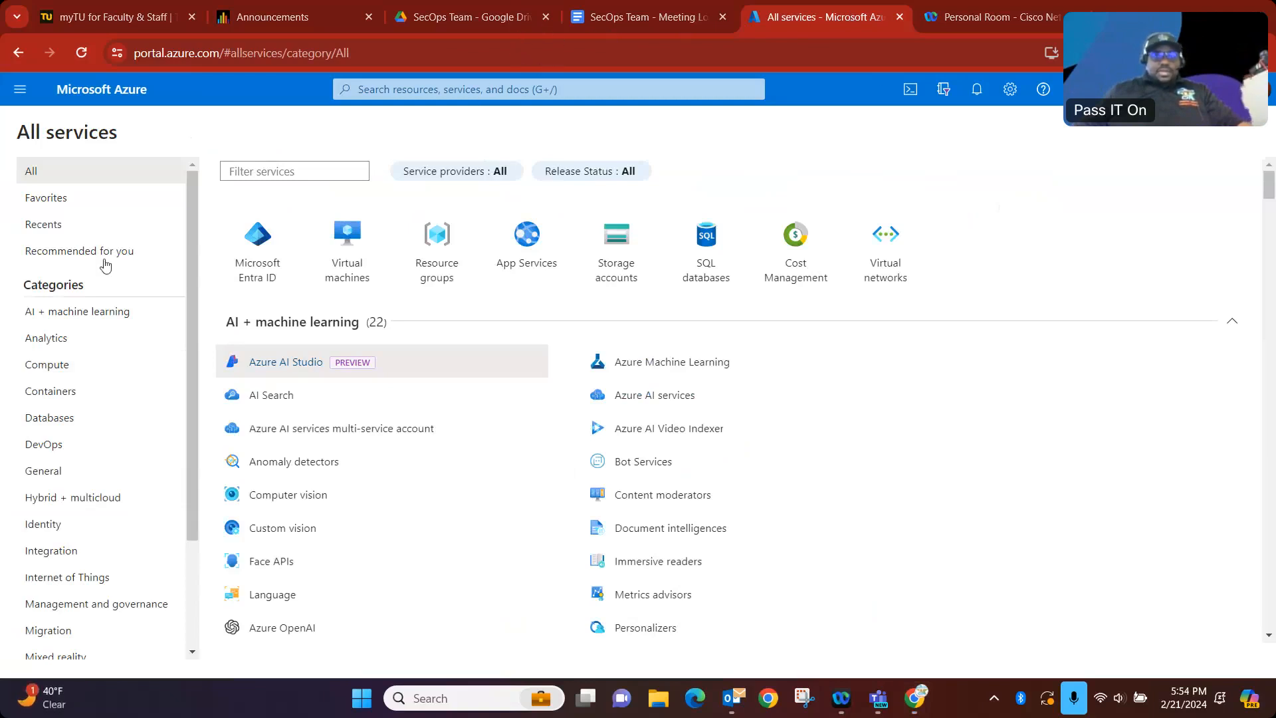
scroll(66, 525, down, 3)
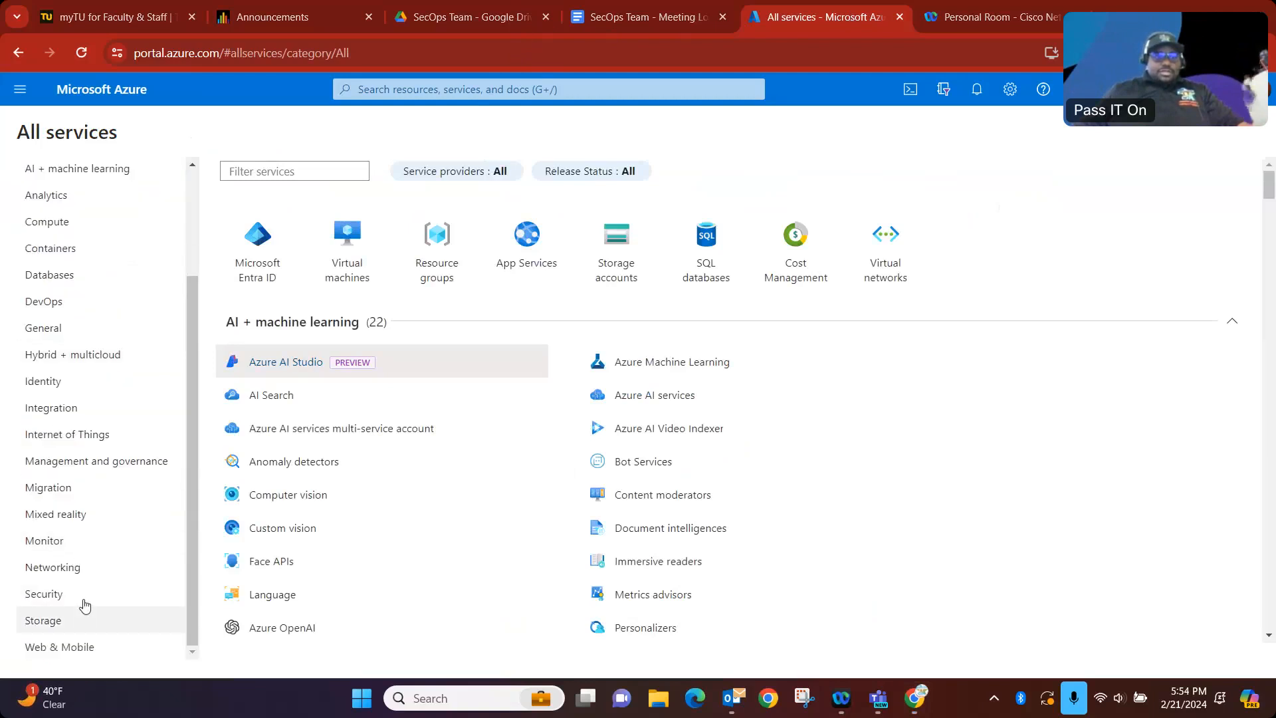
click(60, 621)
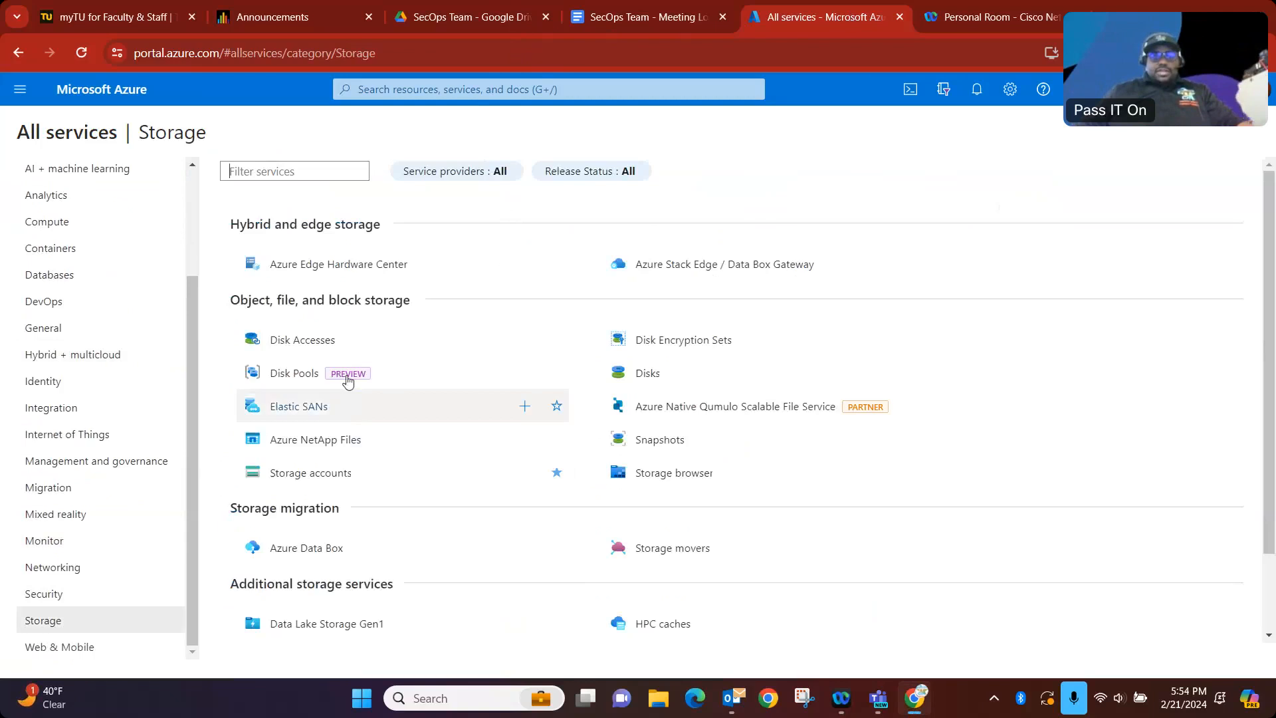
scroll(322, 335, down, 2)
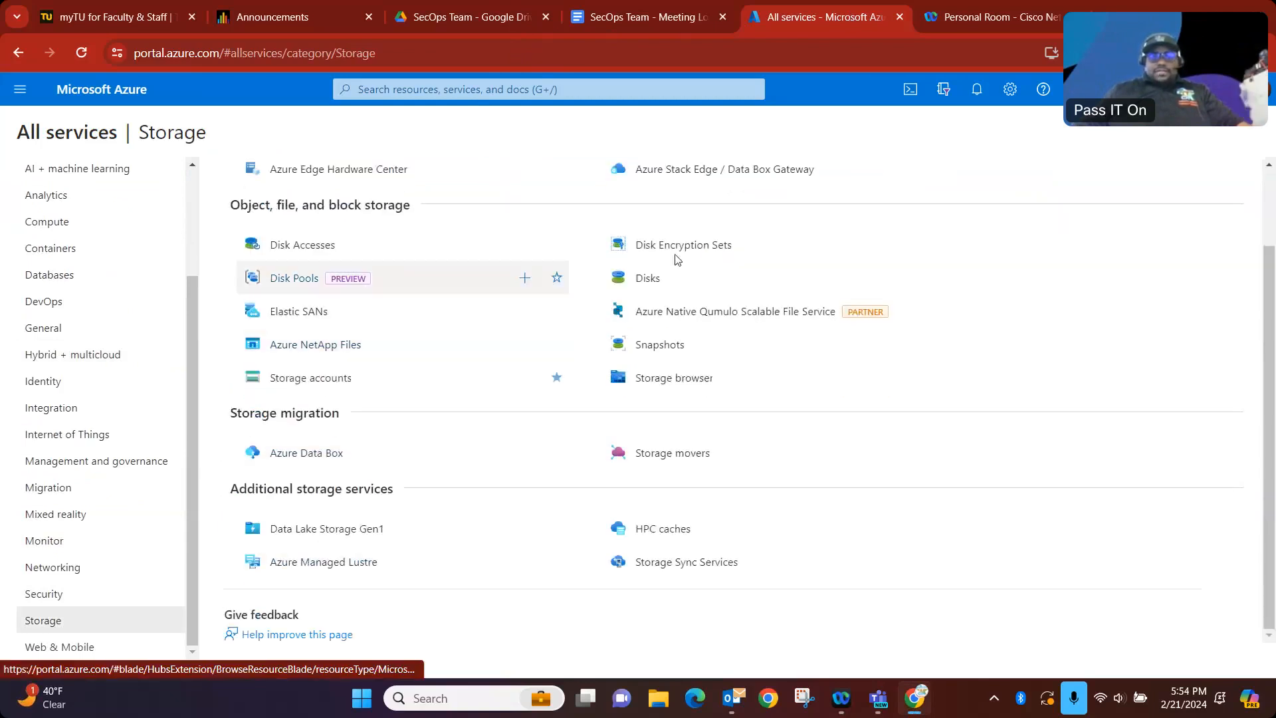
scroll(583, 533, up, 2)
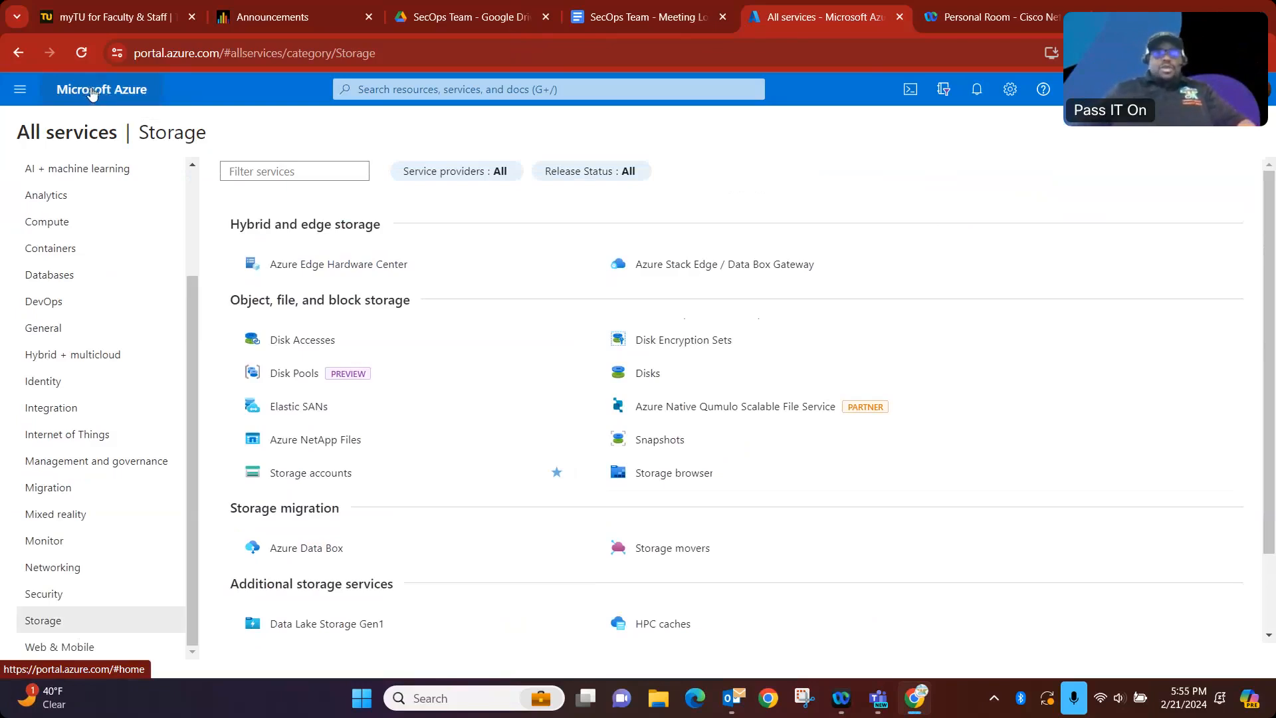
click(92, 93)
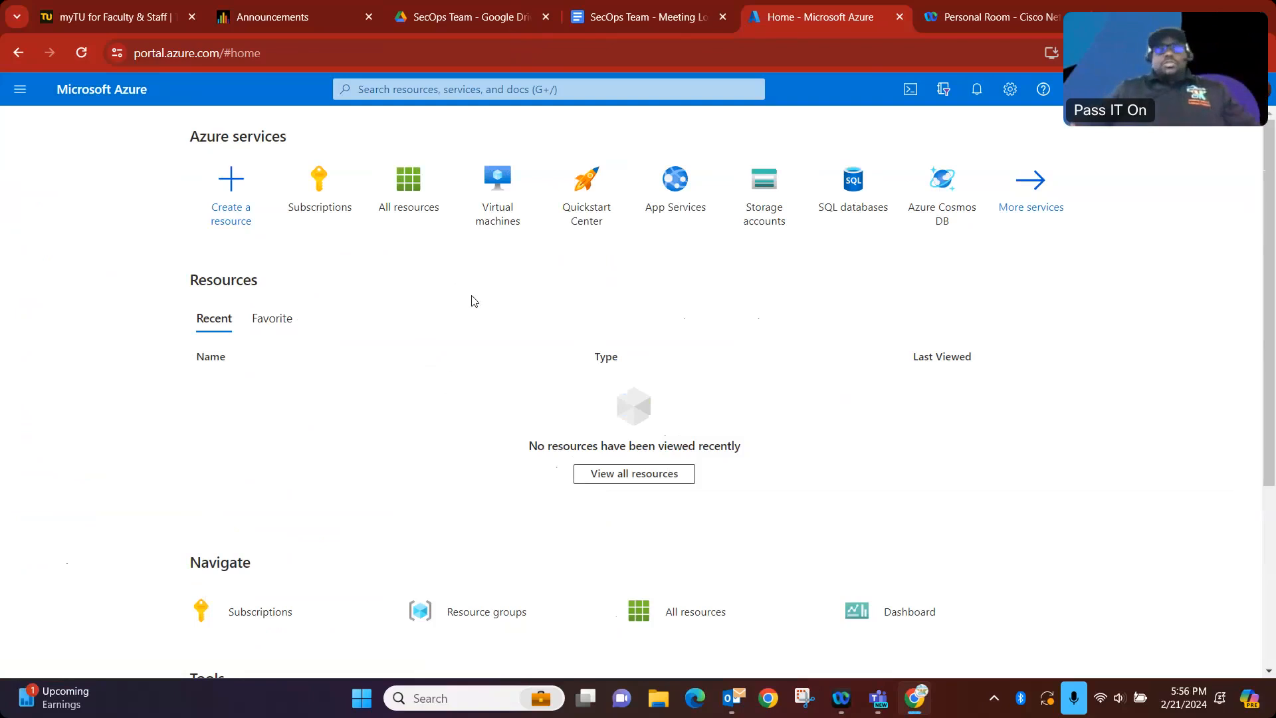
Go to the Storage category in the full list of services and open Storage accounts
click(22, 93)
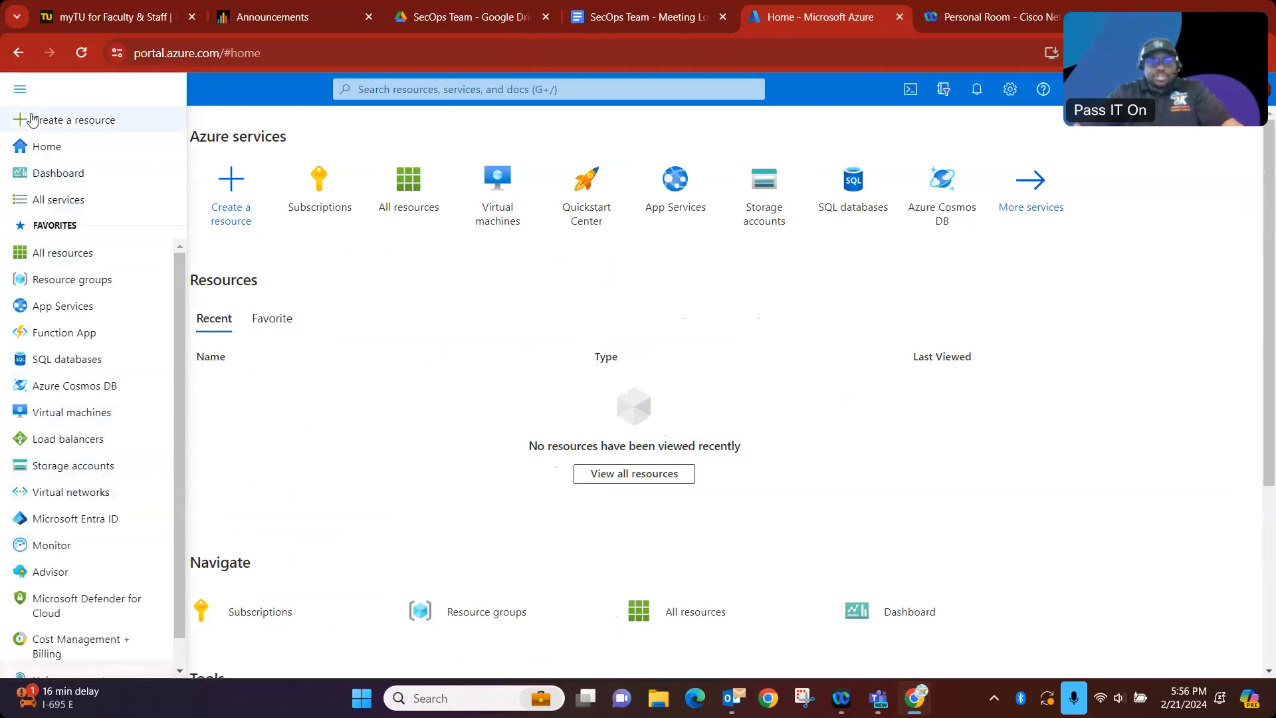
click(21, 92)
click(20, 92)
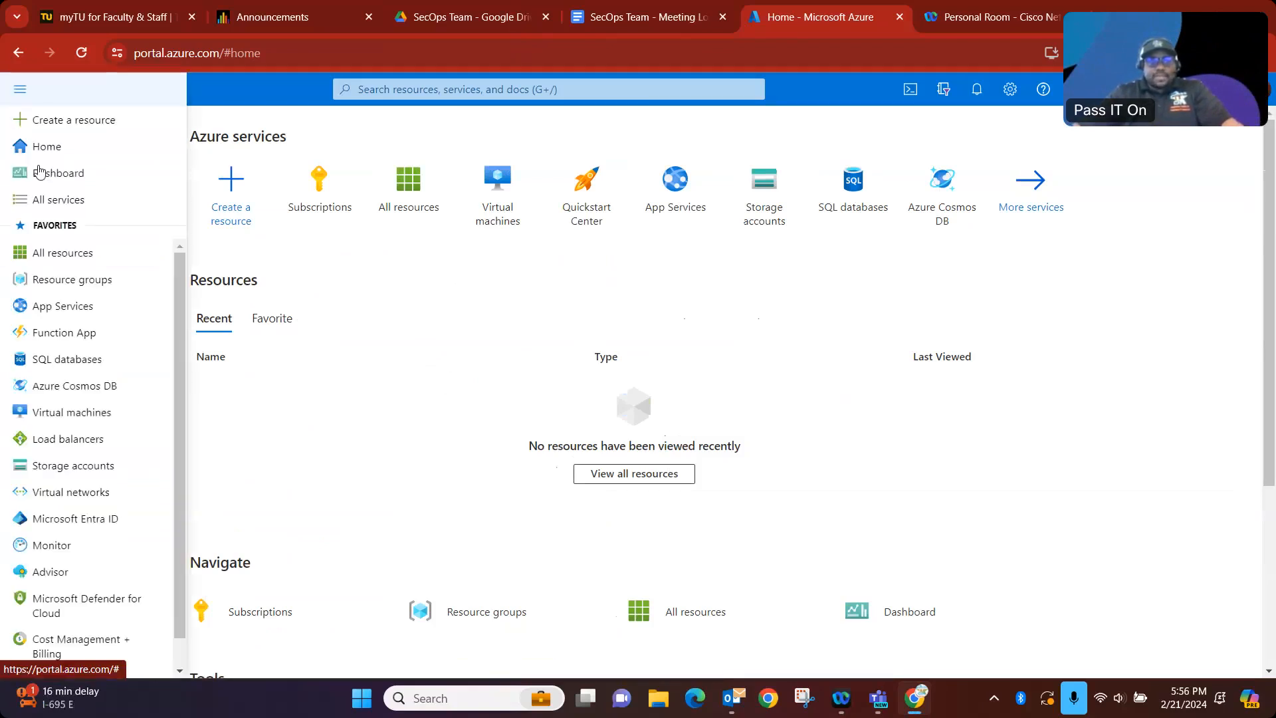
click(55, 203)
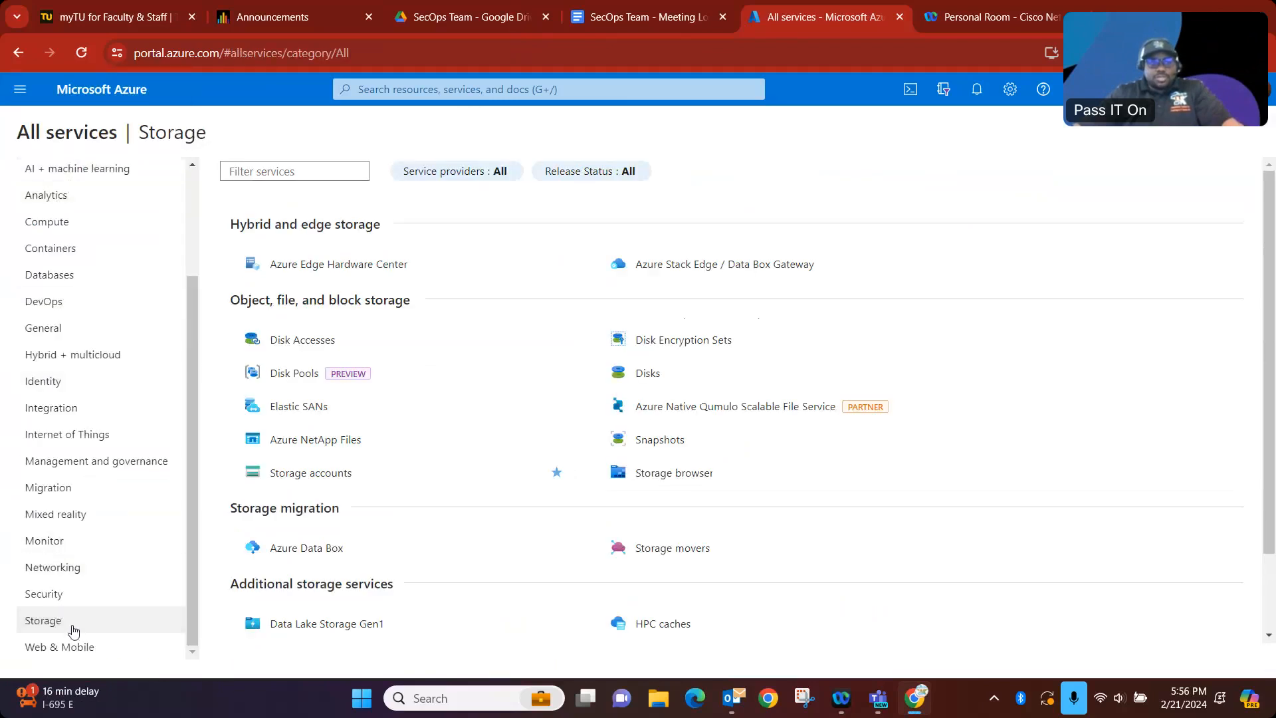
click(51, 627)
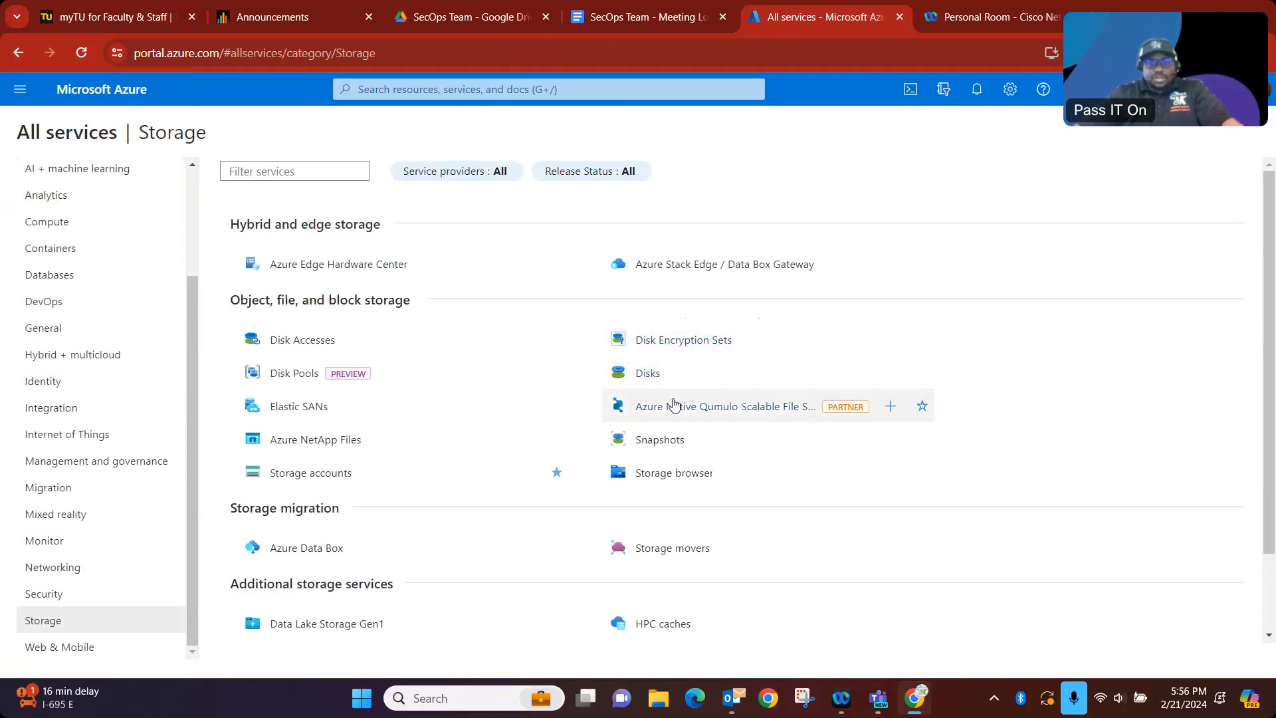
scroll(685, 416, down, 2)
scroll(707, 433, up, 2)
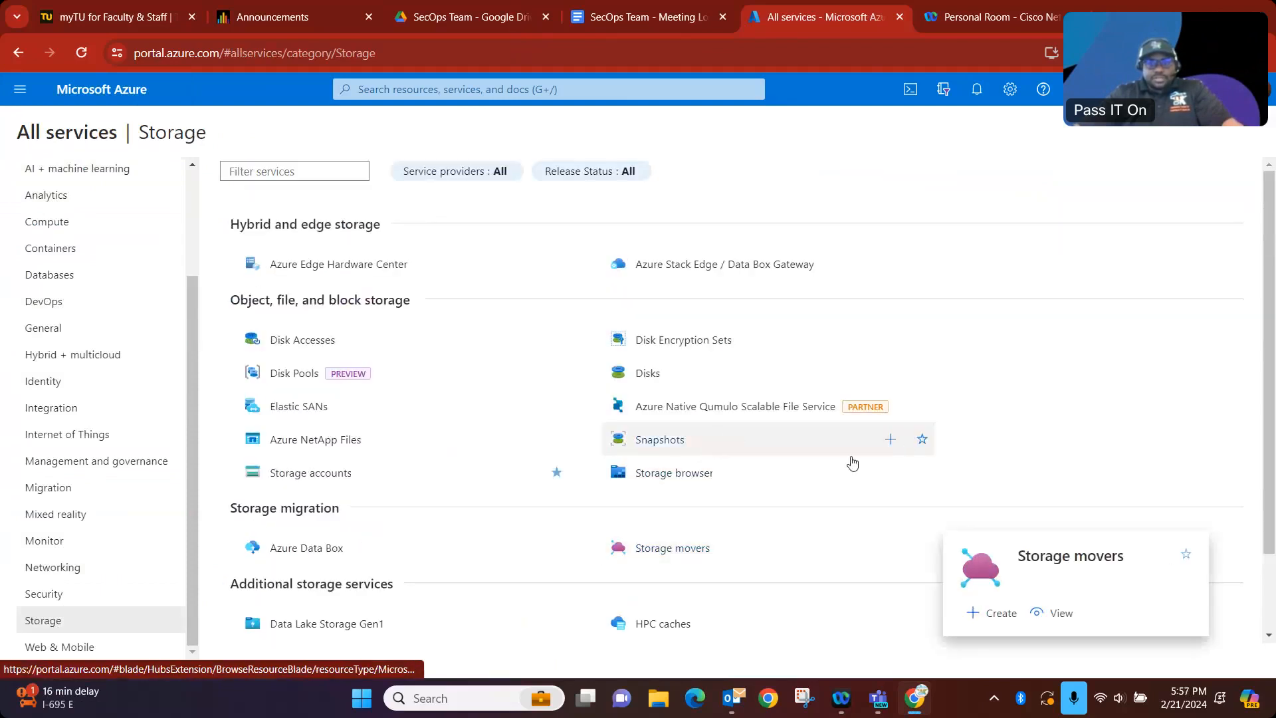
scroll(778, 487, down, 2)
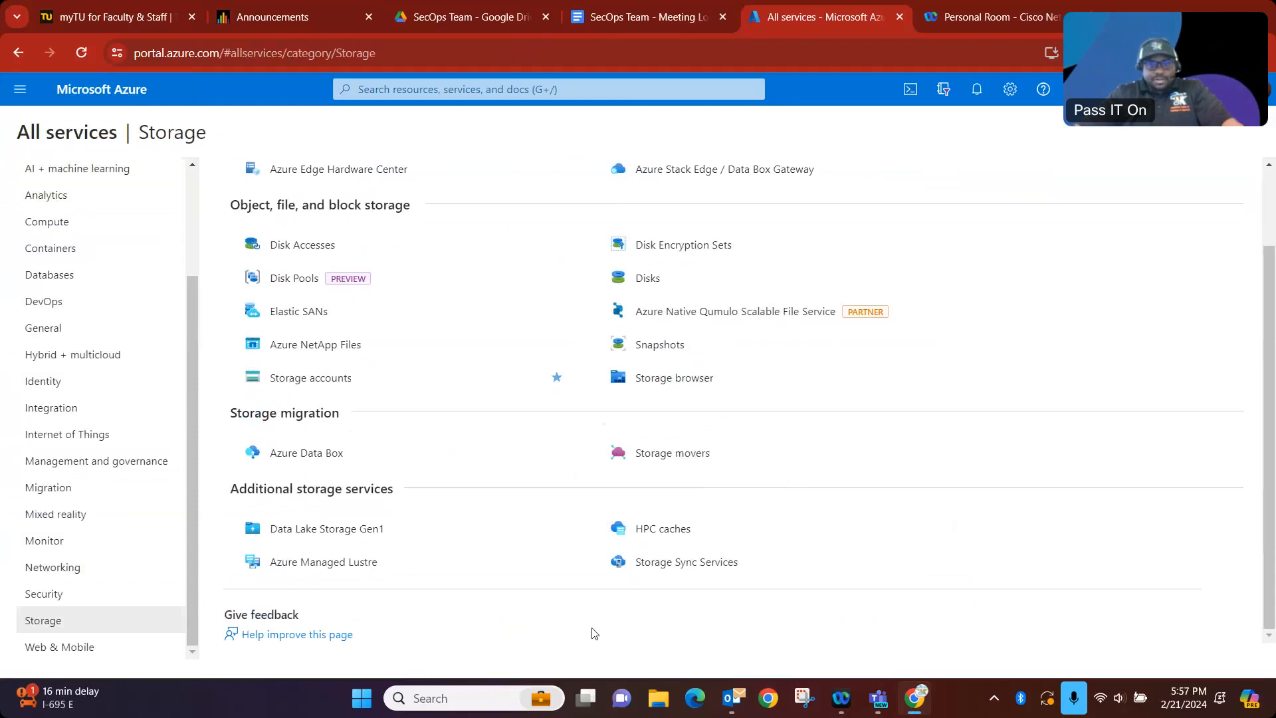
click(333, 379)
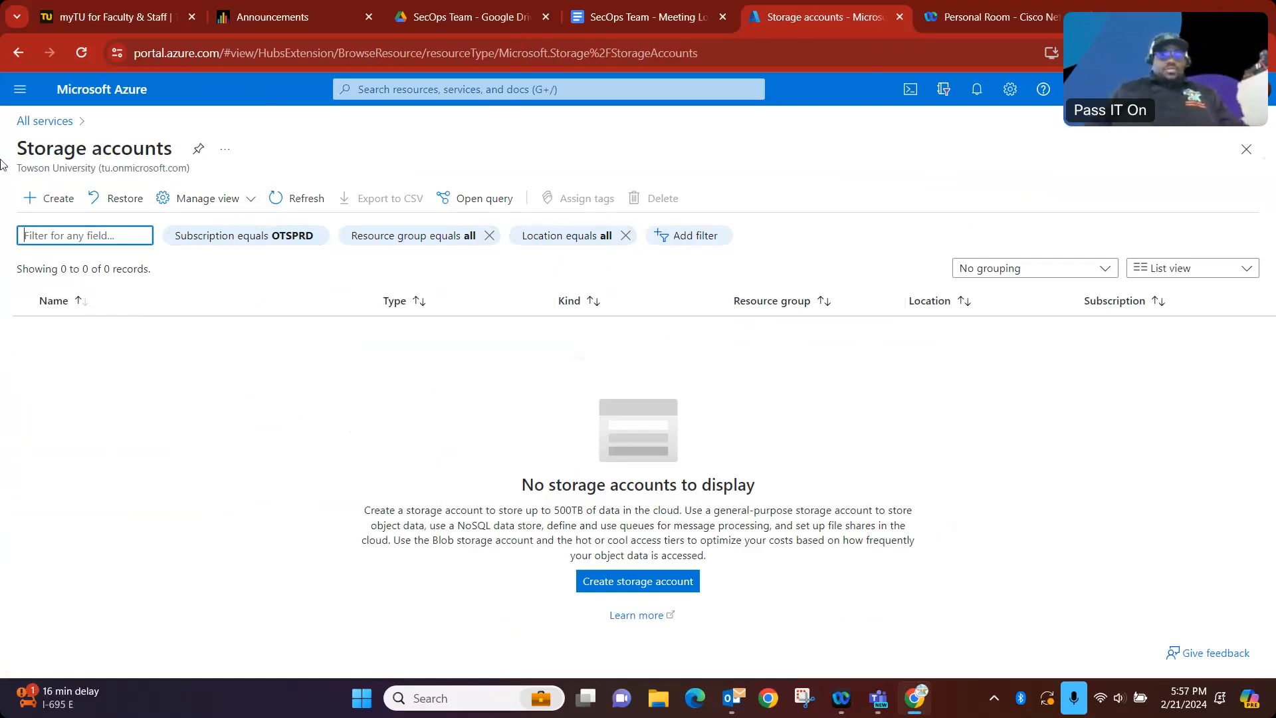
Start creating a new storage account and set its subscription to Azure for Students
click(41, 194)
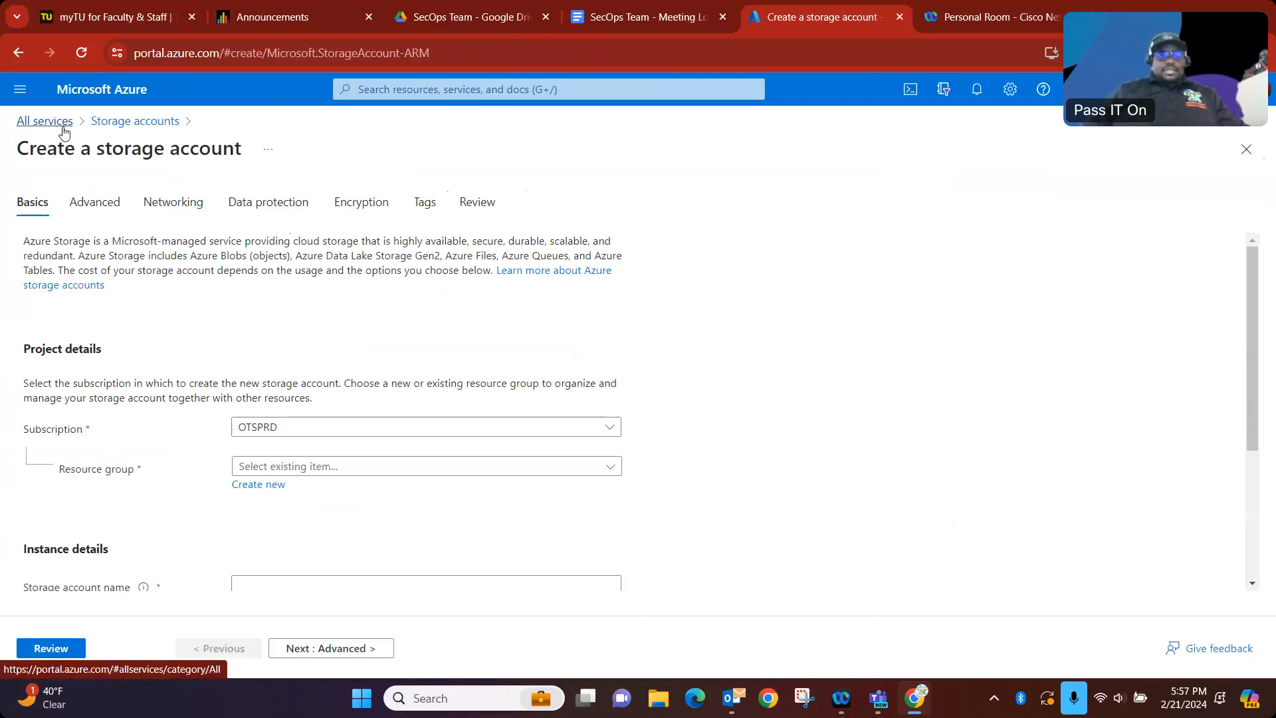
click(345, 425)
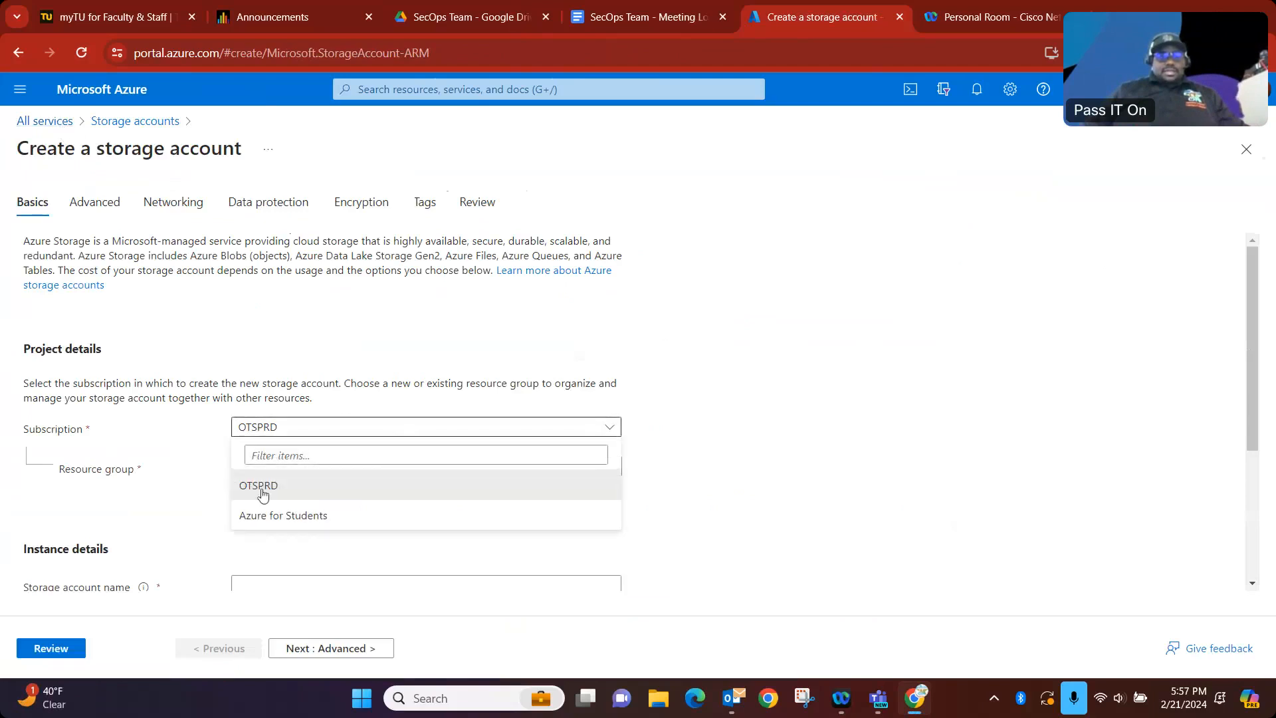
click(346, 513)
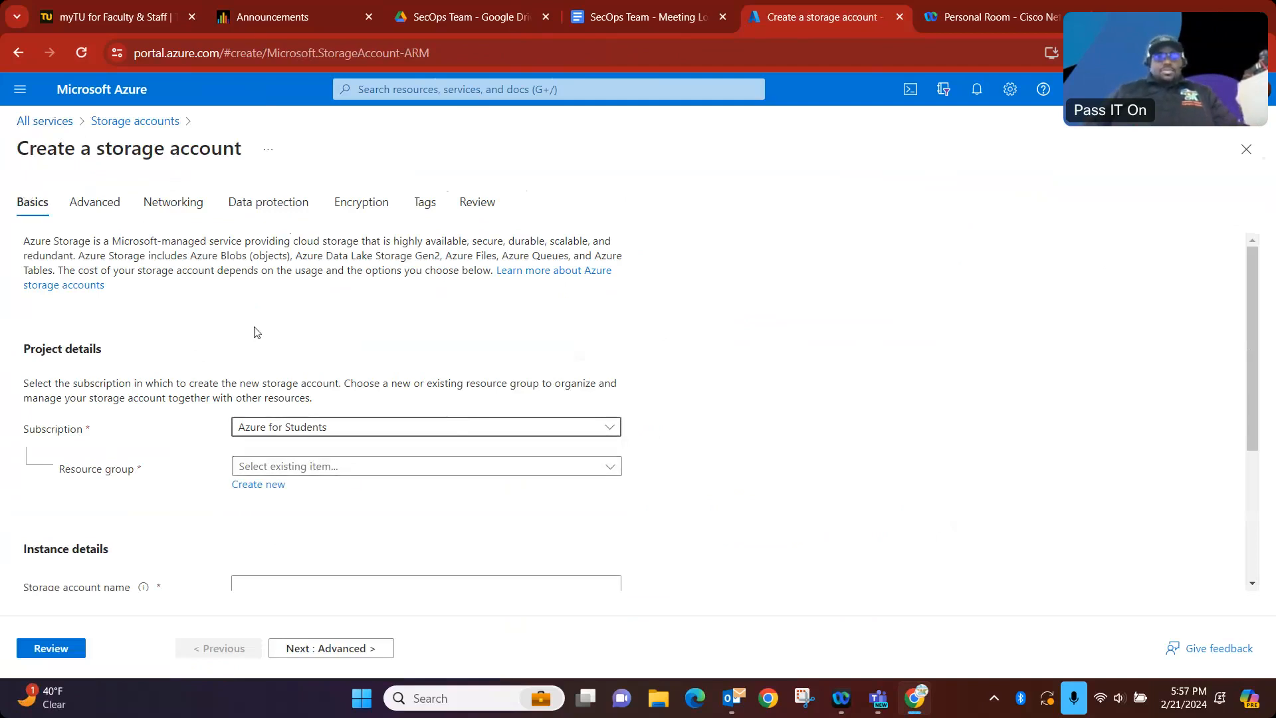
scroll(258, 331, down, 1)
scroll(199, 327, up, 1)
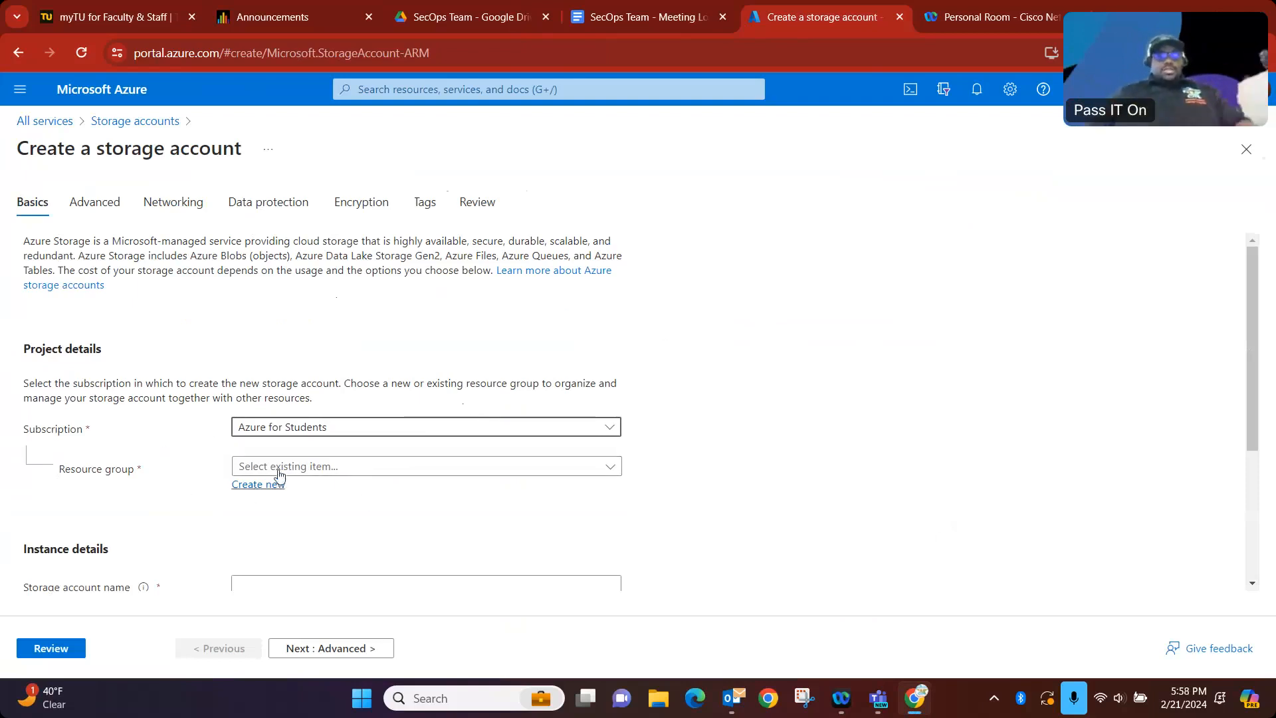
Create a new resource group named Test24group for the storage account
click(467, 469)
click(478, 473)
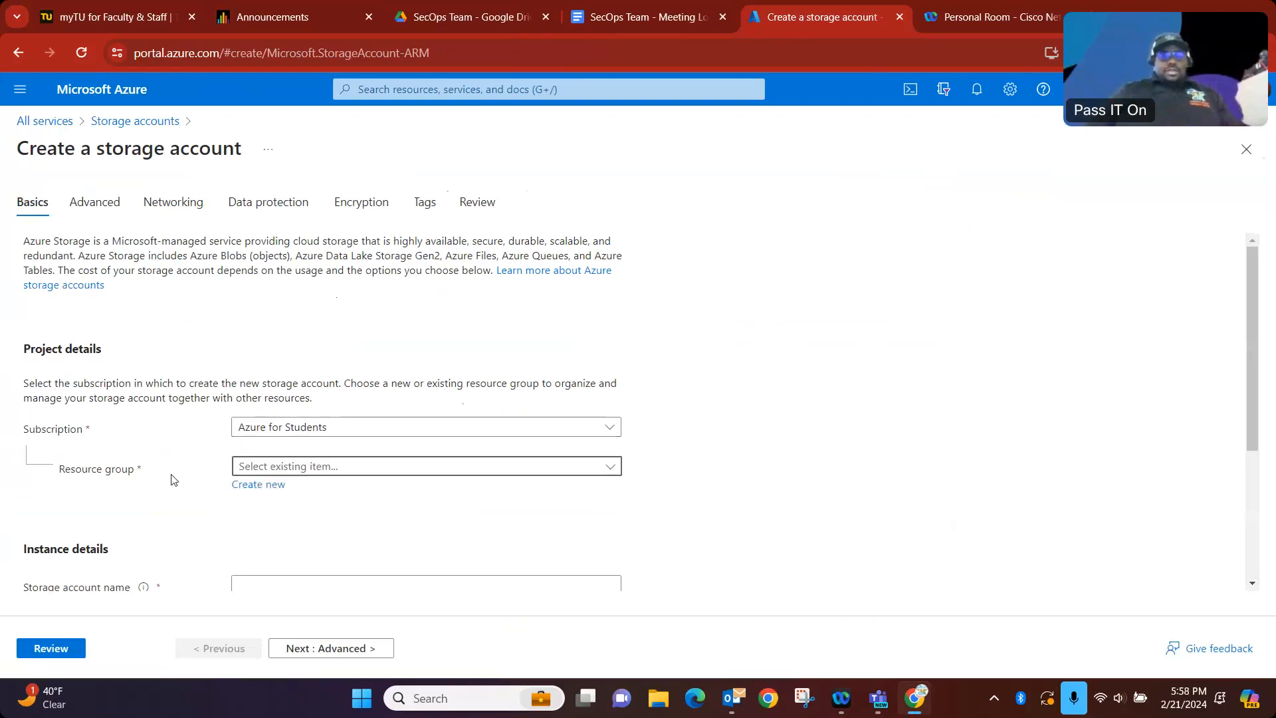
click(257, 484)
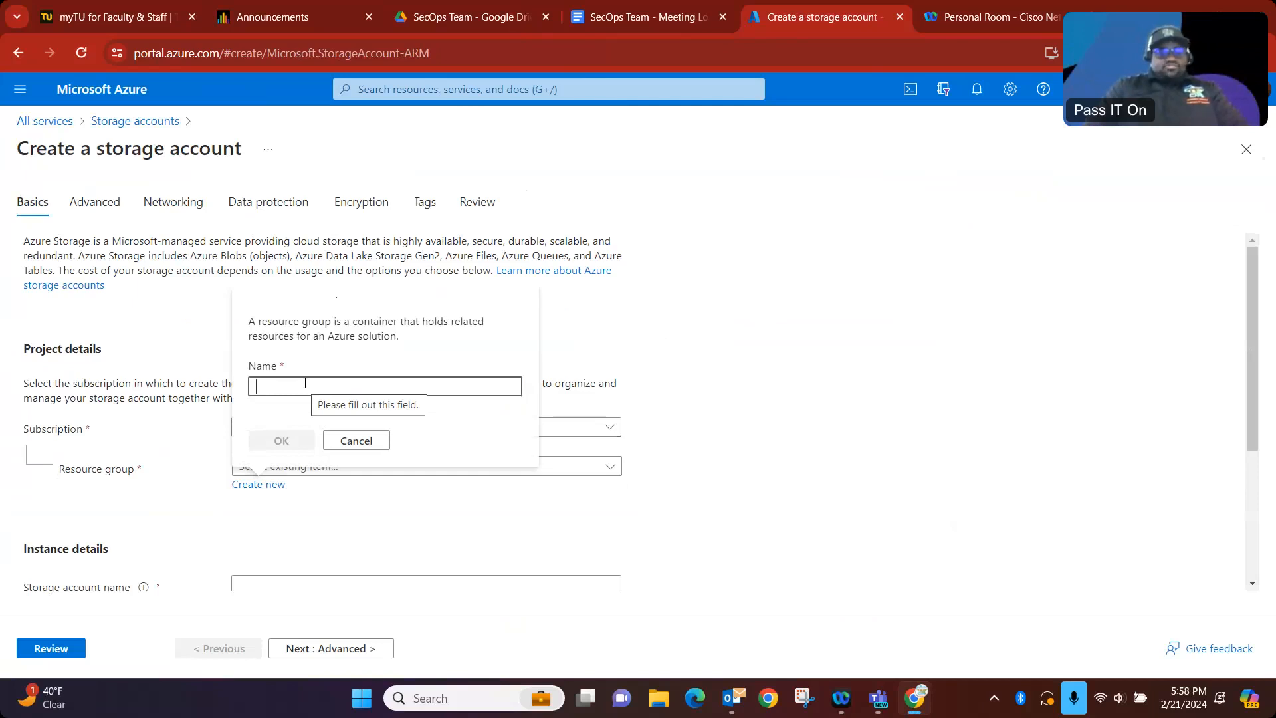
text(Test24)
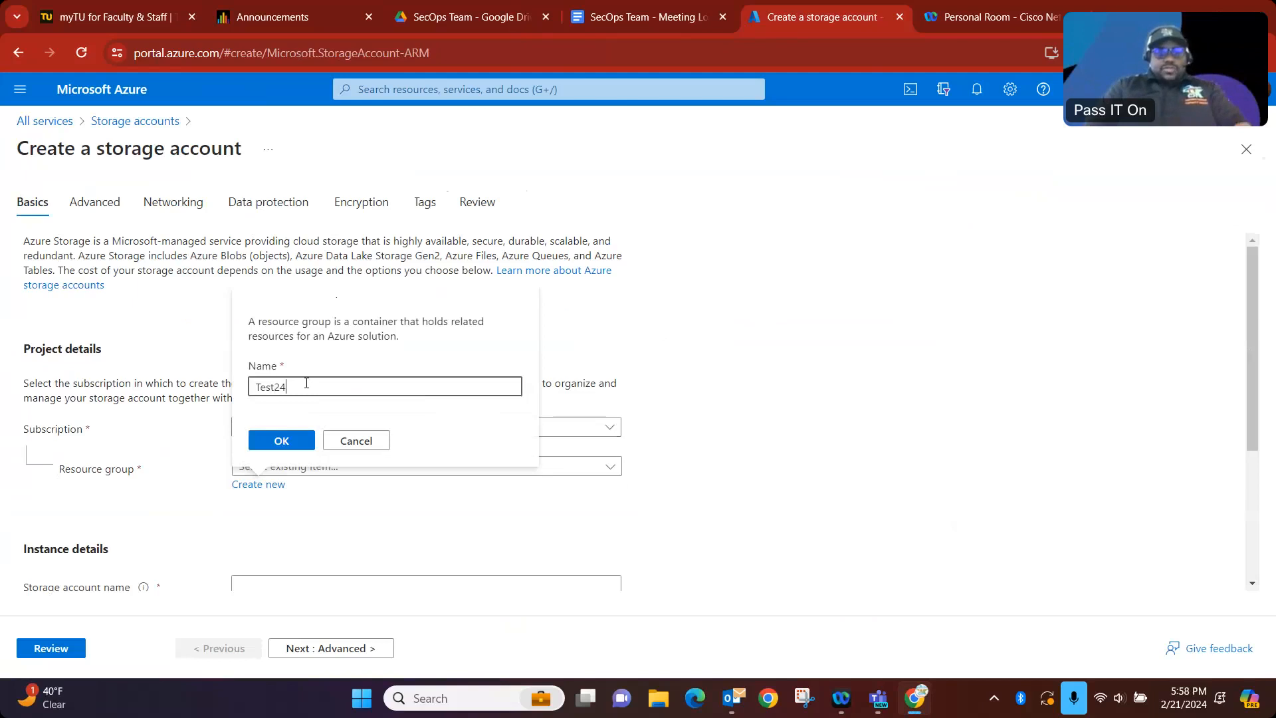
text(group)
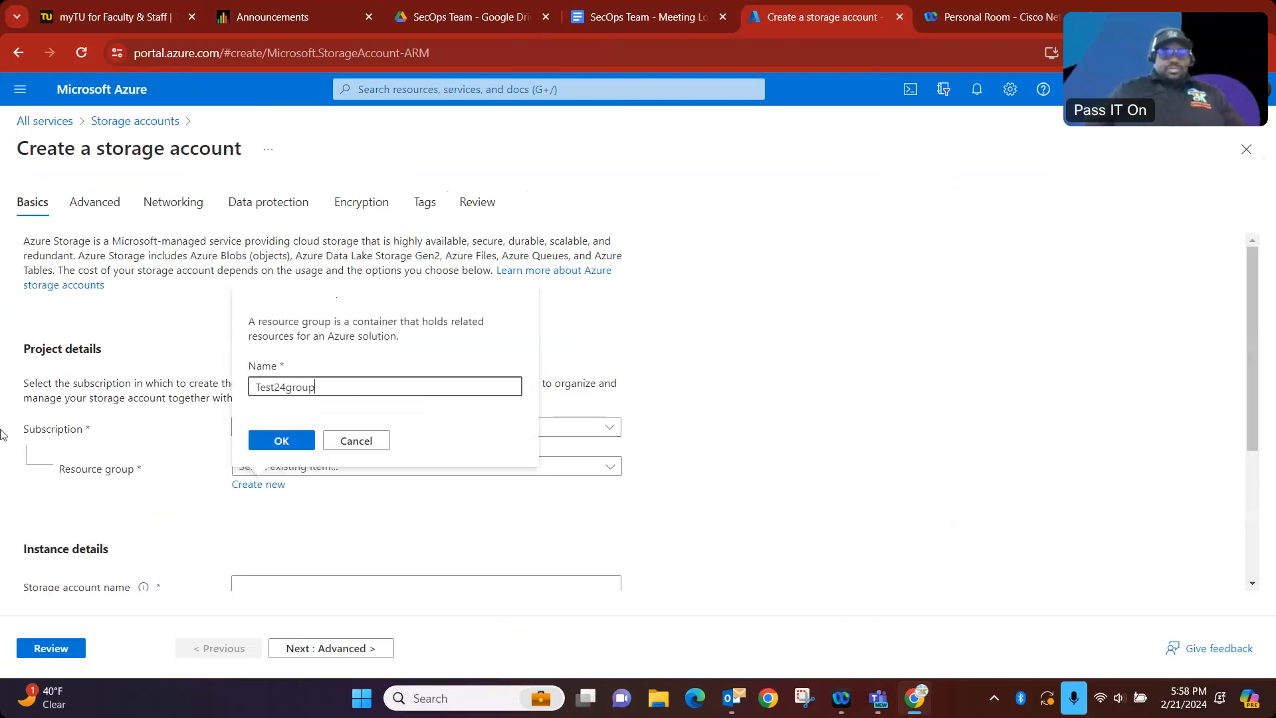
click(282, 441)
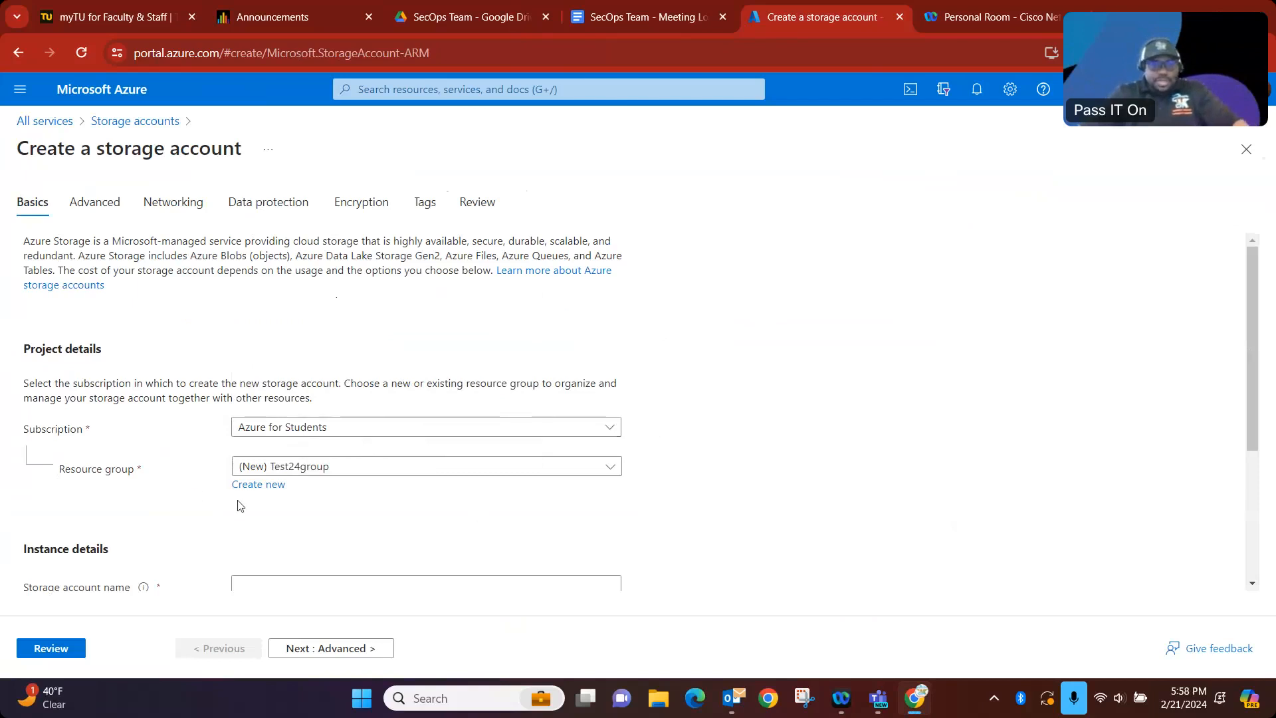
Name the storage account with the owner's surname followed by 24store, and set its redundancy to Locally-redundant storage (LRS)
scroll(273, 434, down, 1)
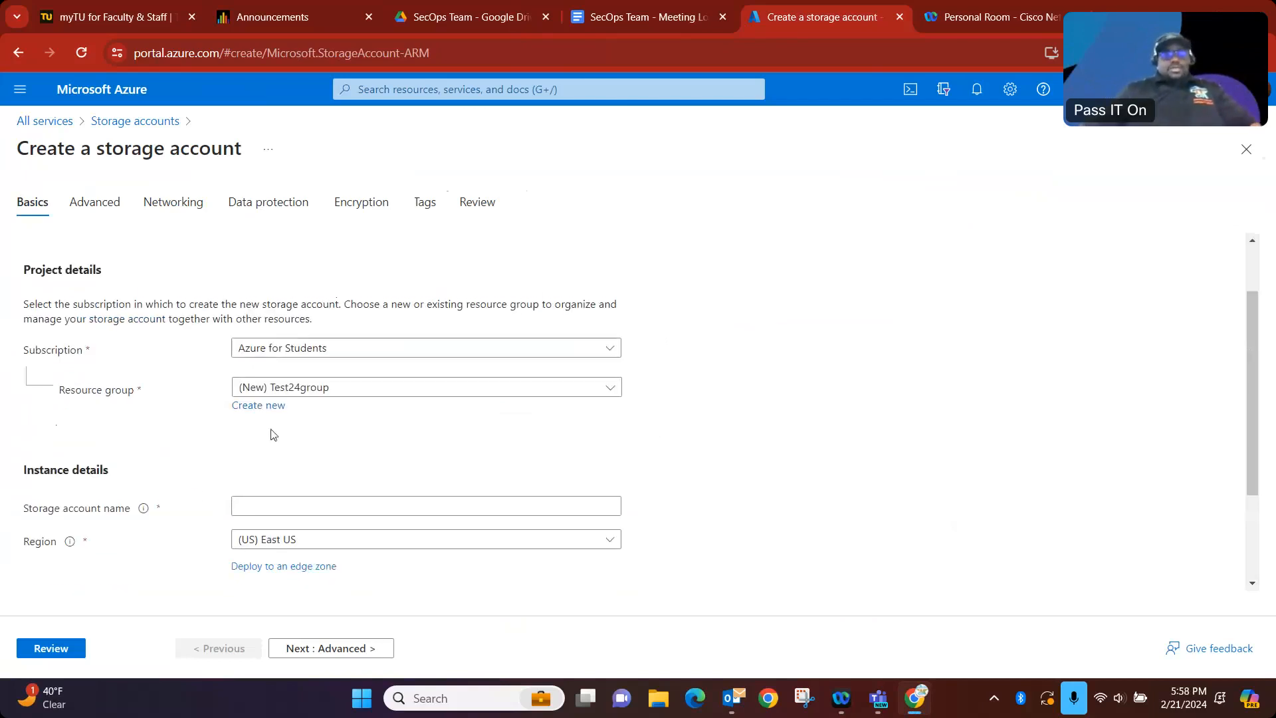
scroll(355, 492, down, 2)
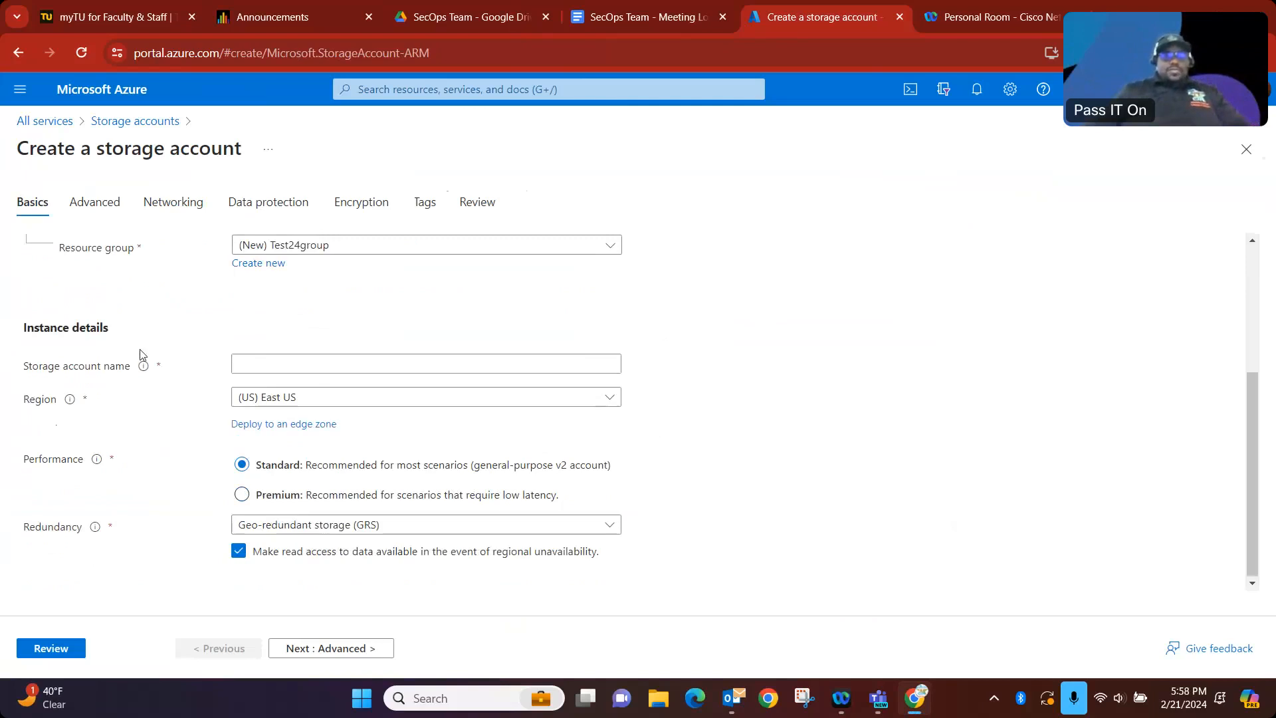
click(336, 365)
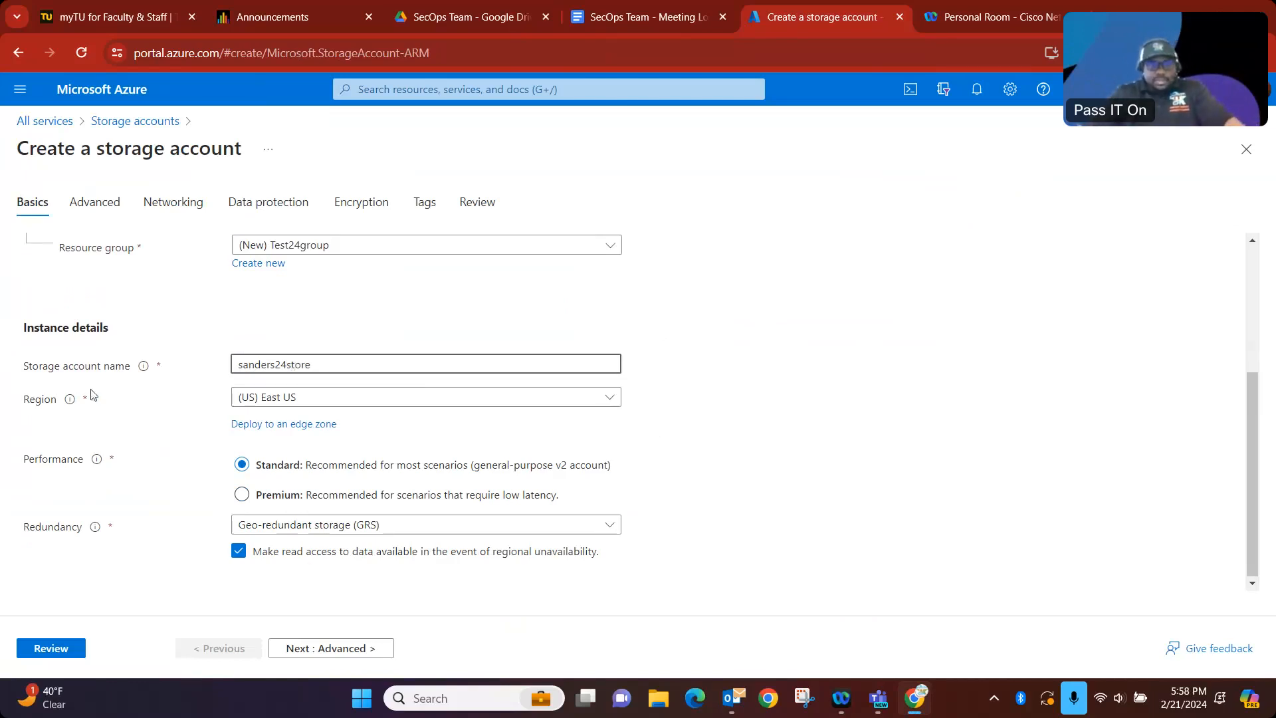
click(804, 380)
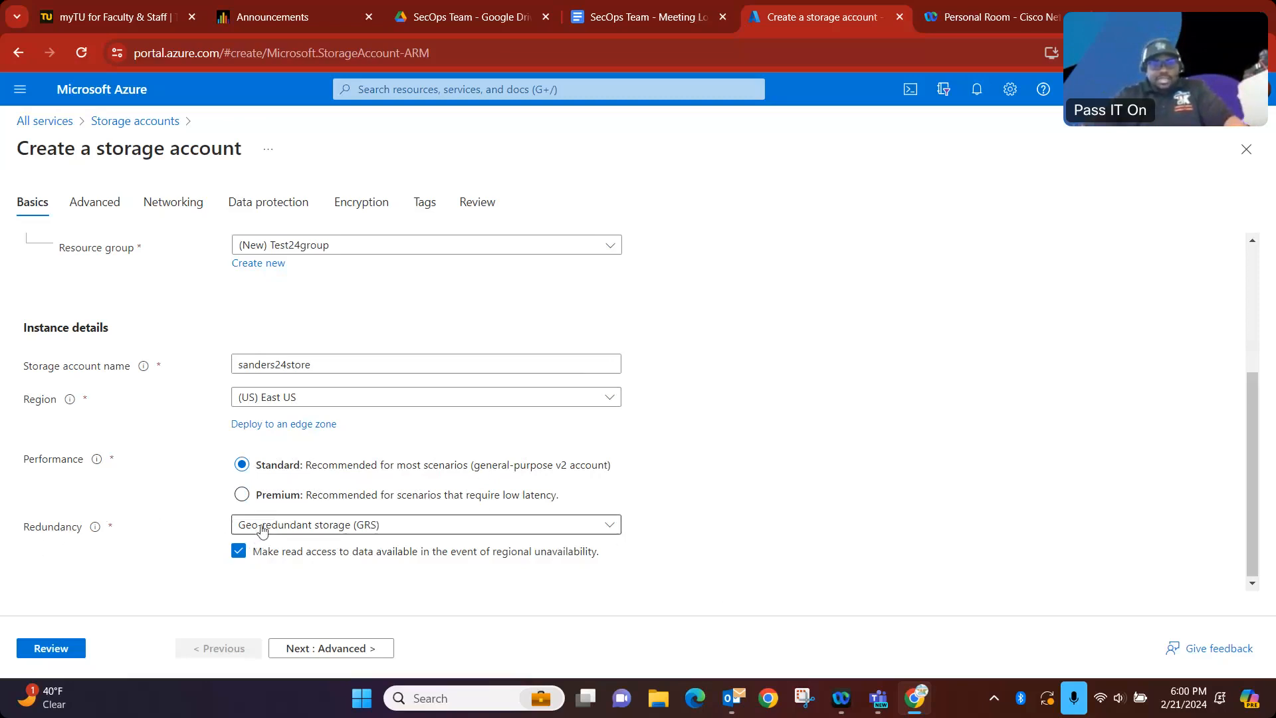
click(610, 527)
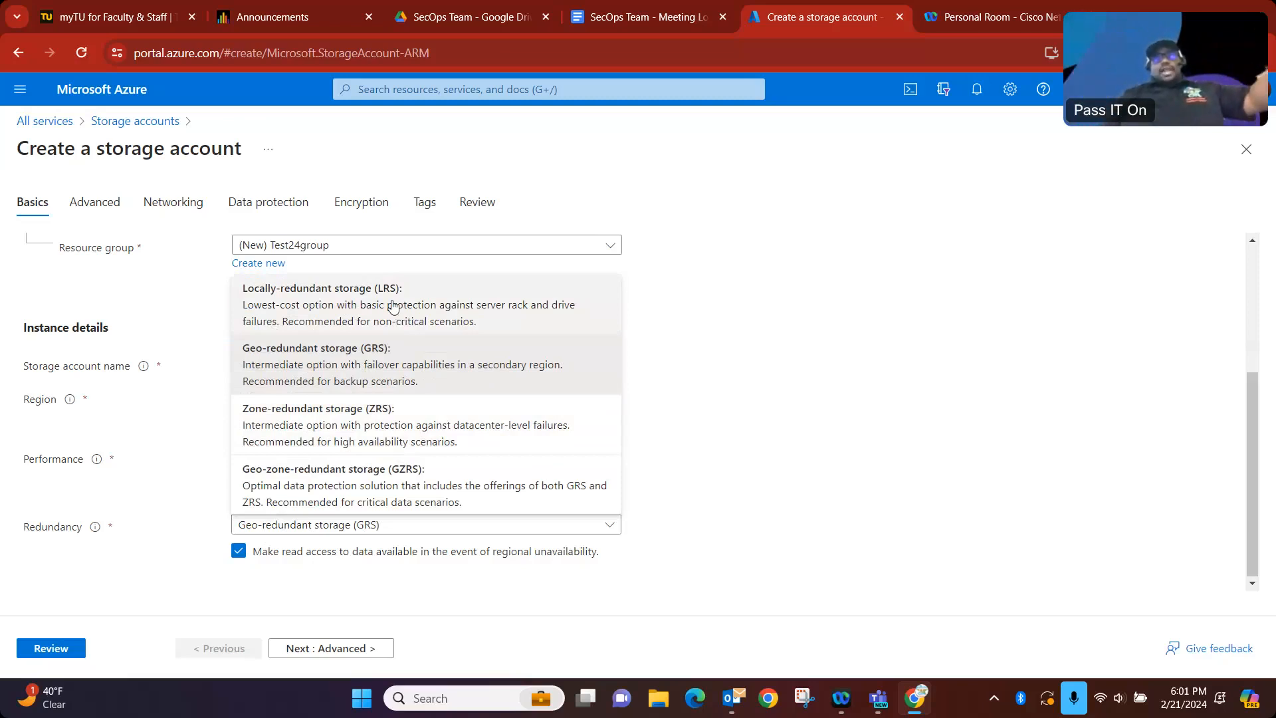
click(468, 307)
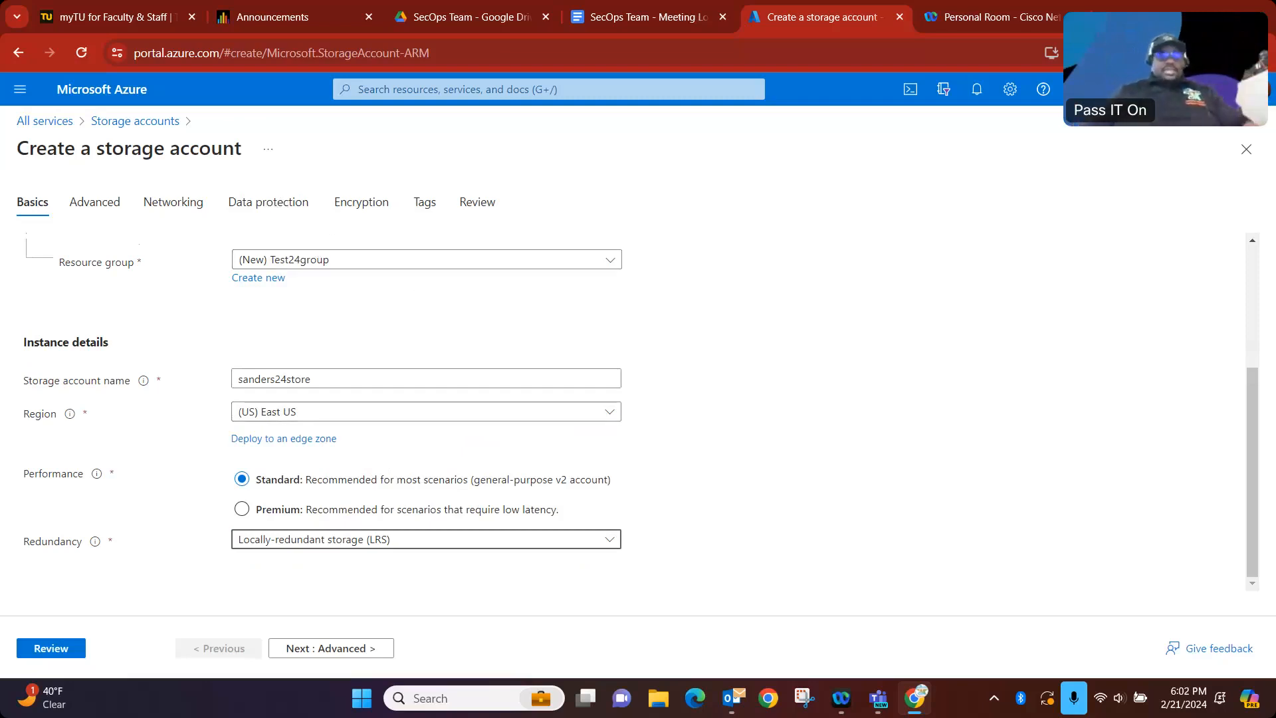
Proceed to the review of the new storage account and check its basic, security, data protection and encryption settings
click(51, 647)
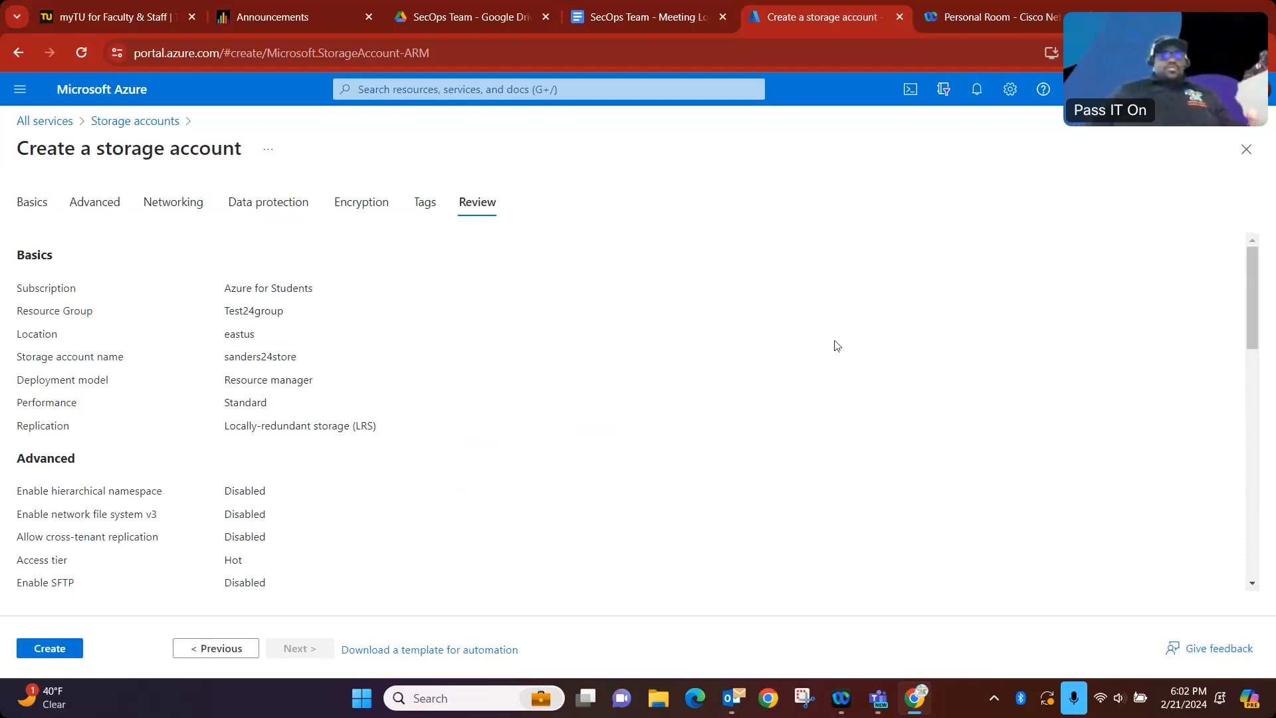
scroll(723, 406, down, 2)
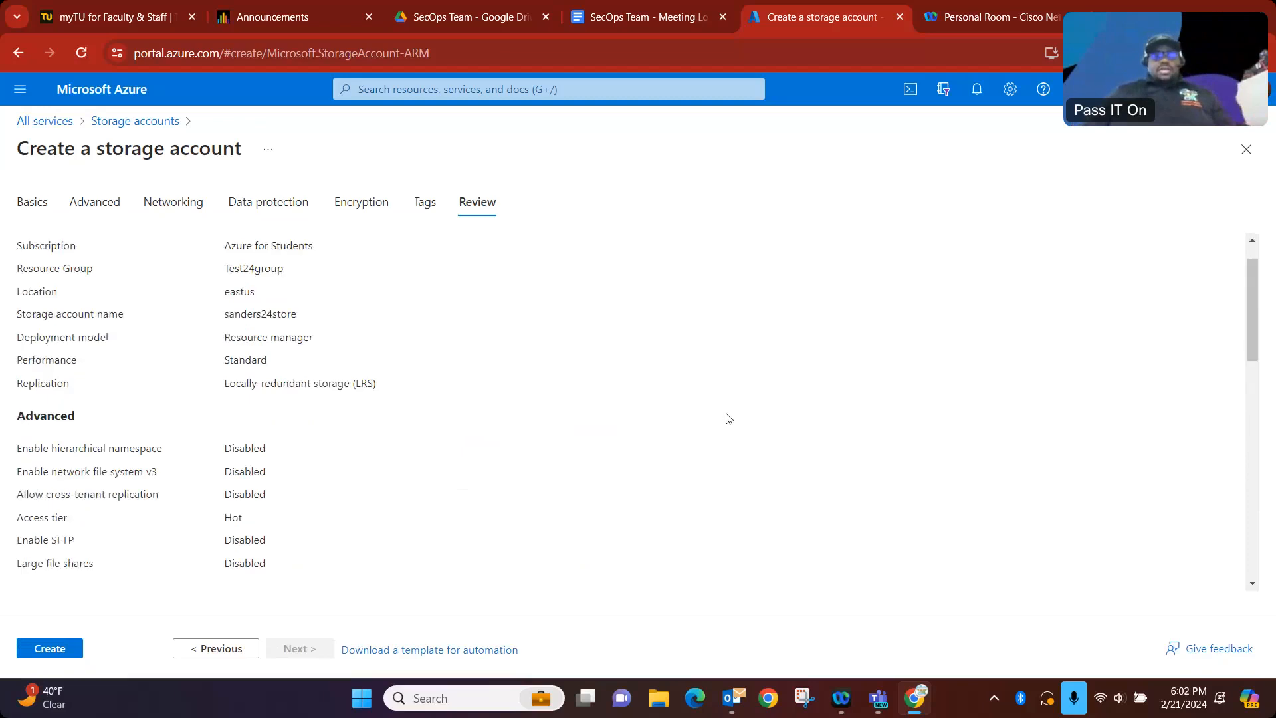
scroll(726, 418, down, 5)
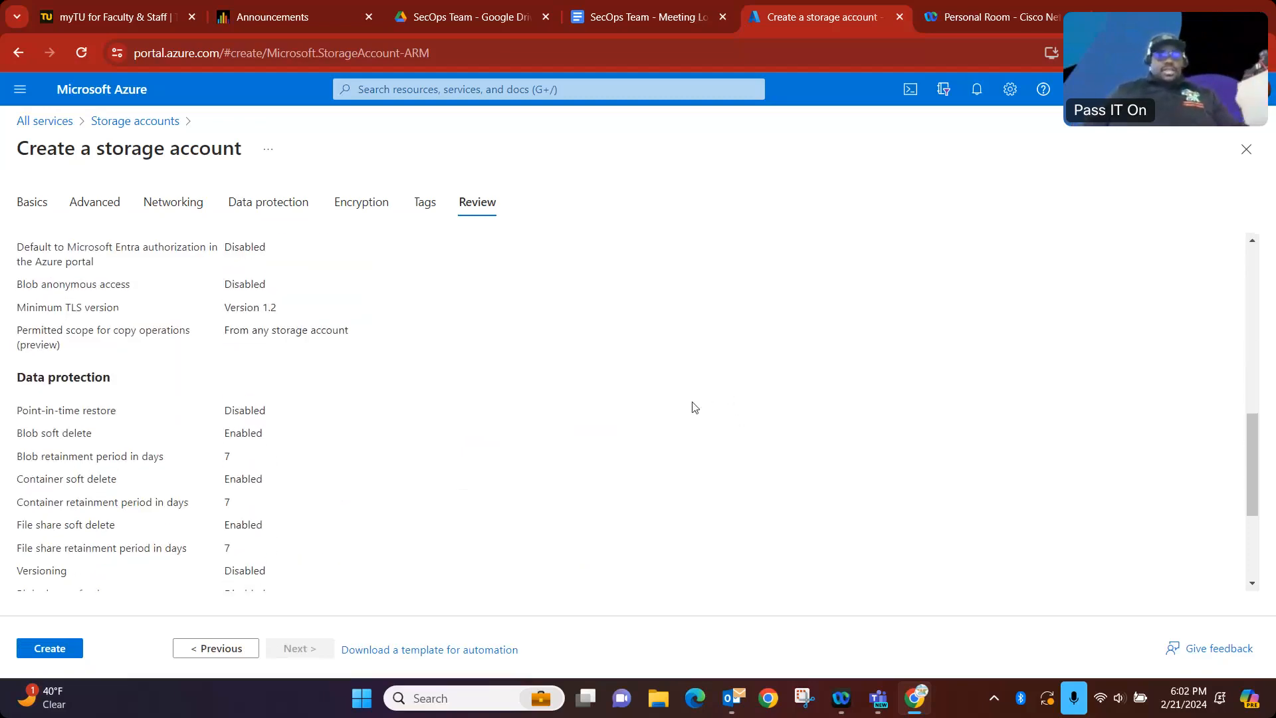
scroll(691, 408, up, 2)
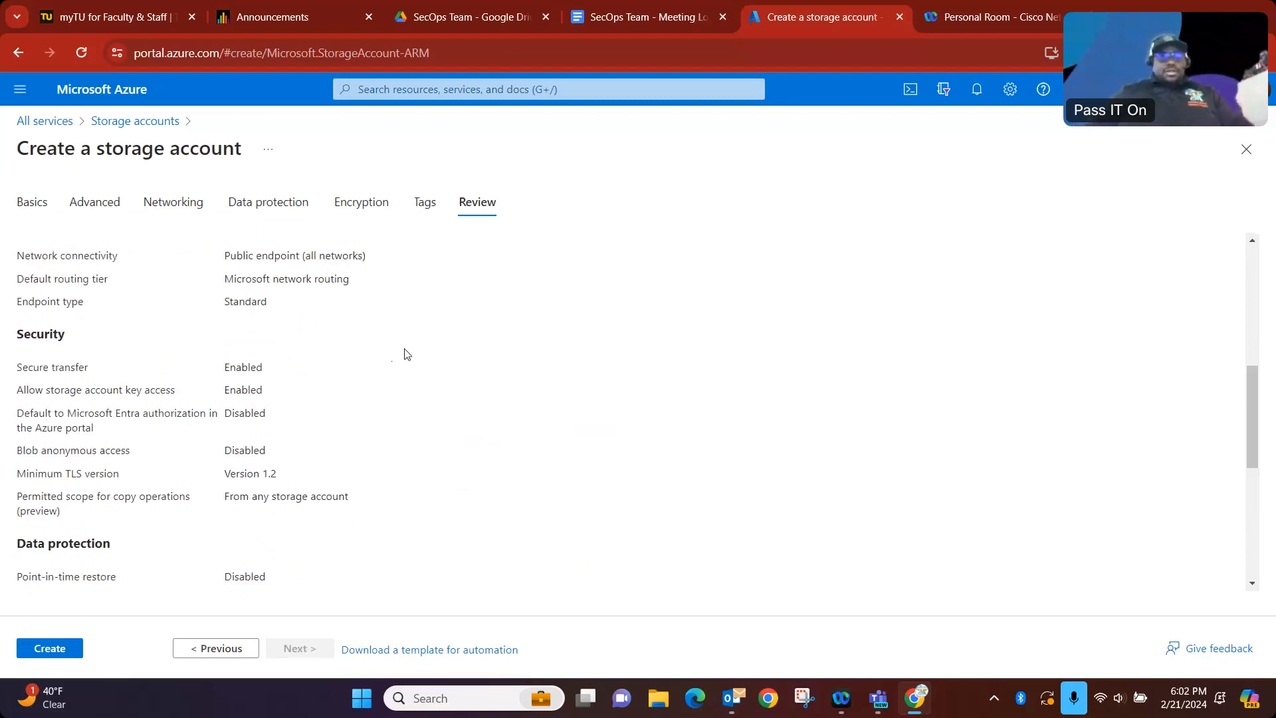
scroll(377, 340, down, 5)
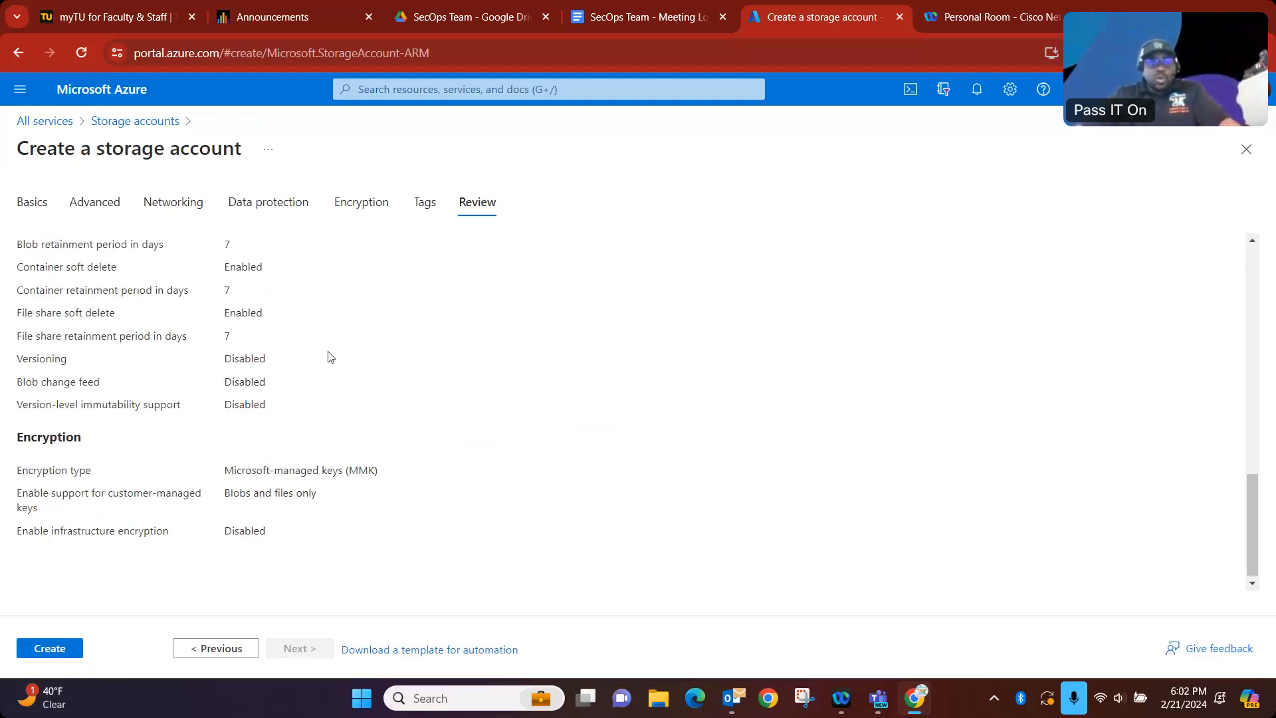
scroll(332, 349, up, 3)
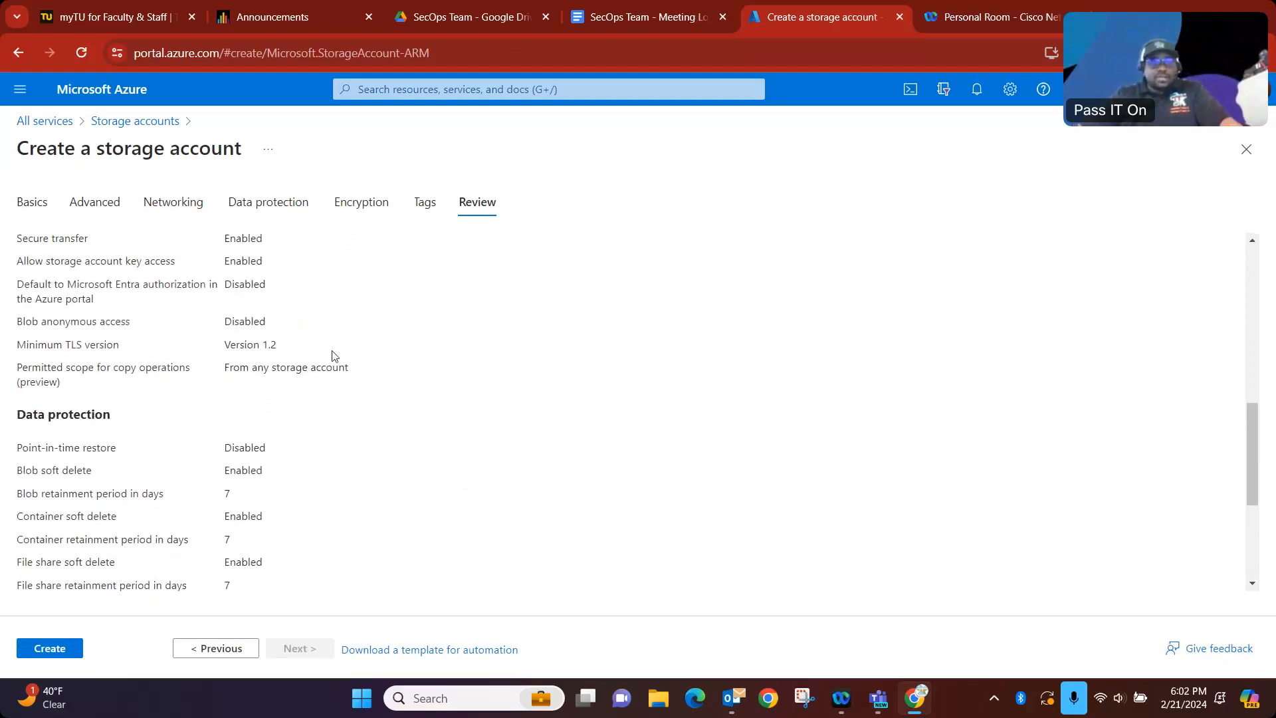
Create the storage account with the reviewed settings, and open the deployed resource to examine its overview properties
scroll(335, 355, down, 3)
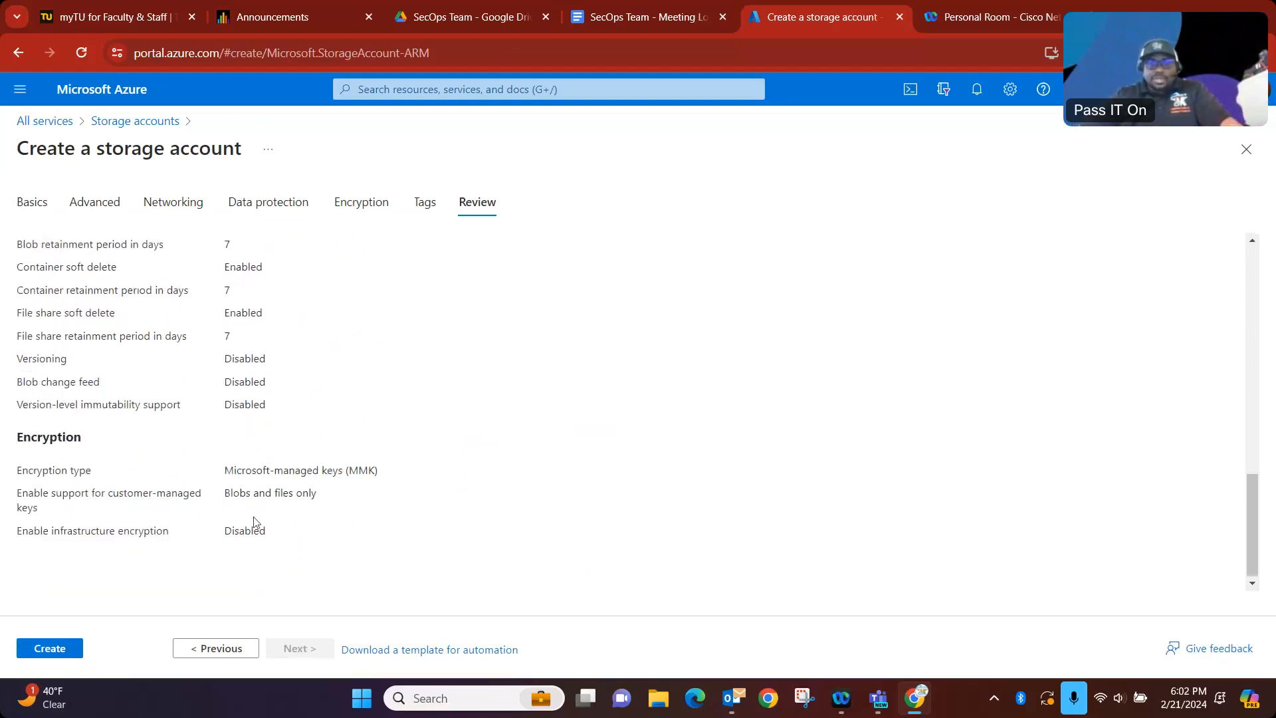
click(53, 648)
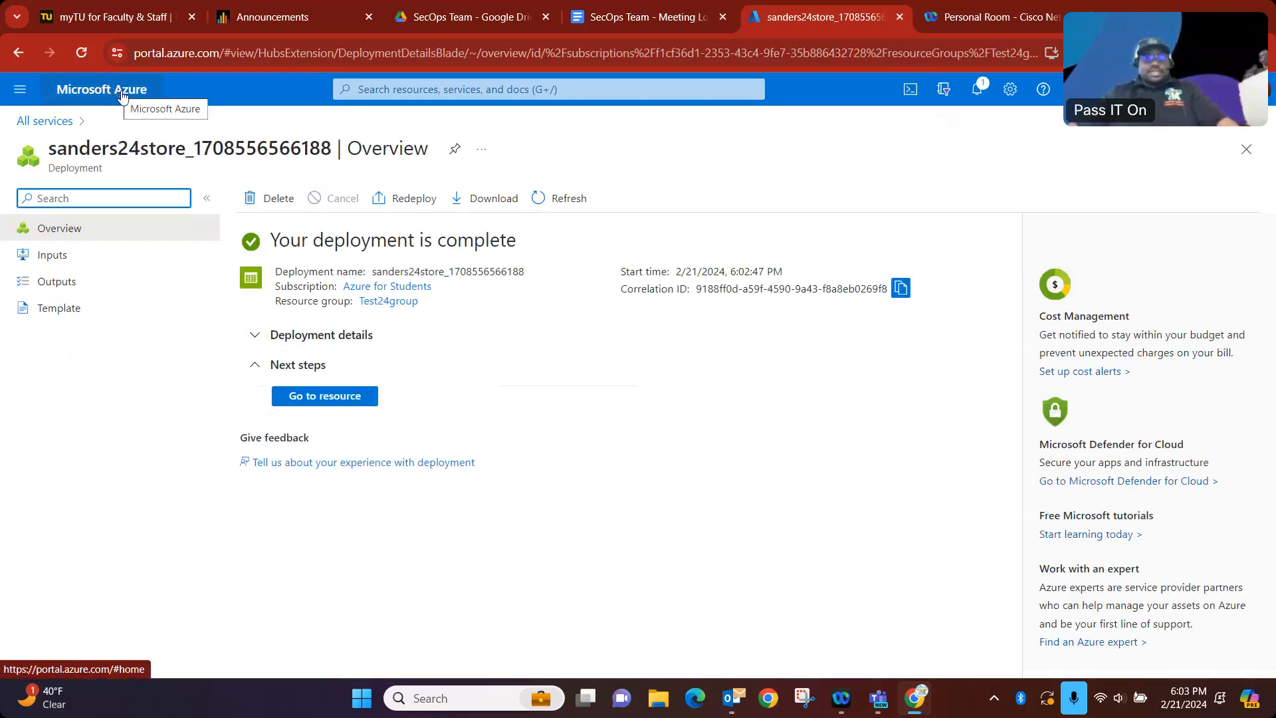
click(323, 401)
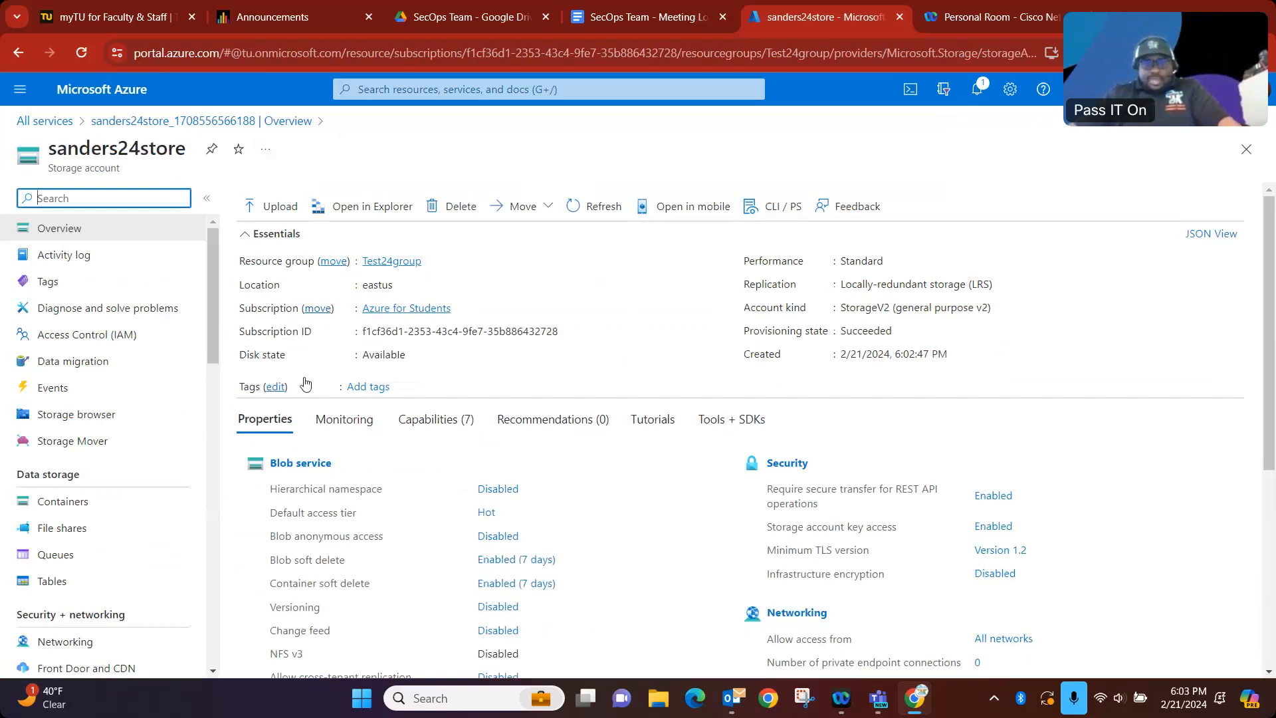
scroll(558, 463, down, 2)
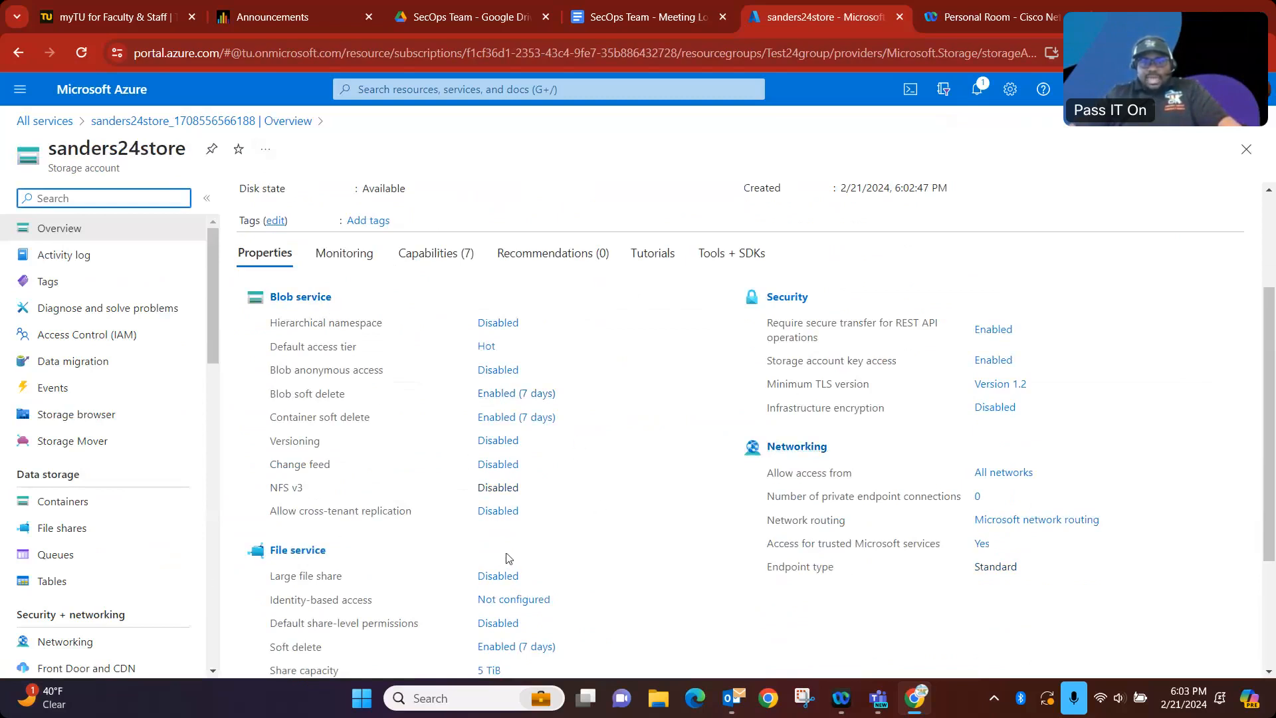
scroll(509, 558, down, 3)
scroll(510, 558, up, 6)
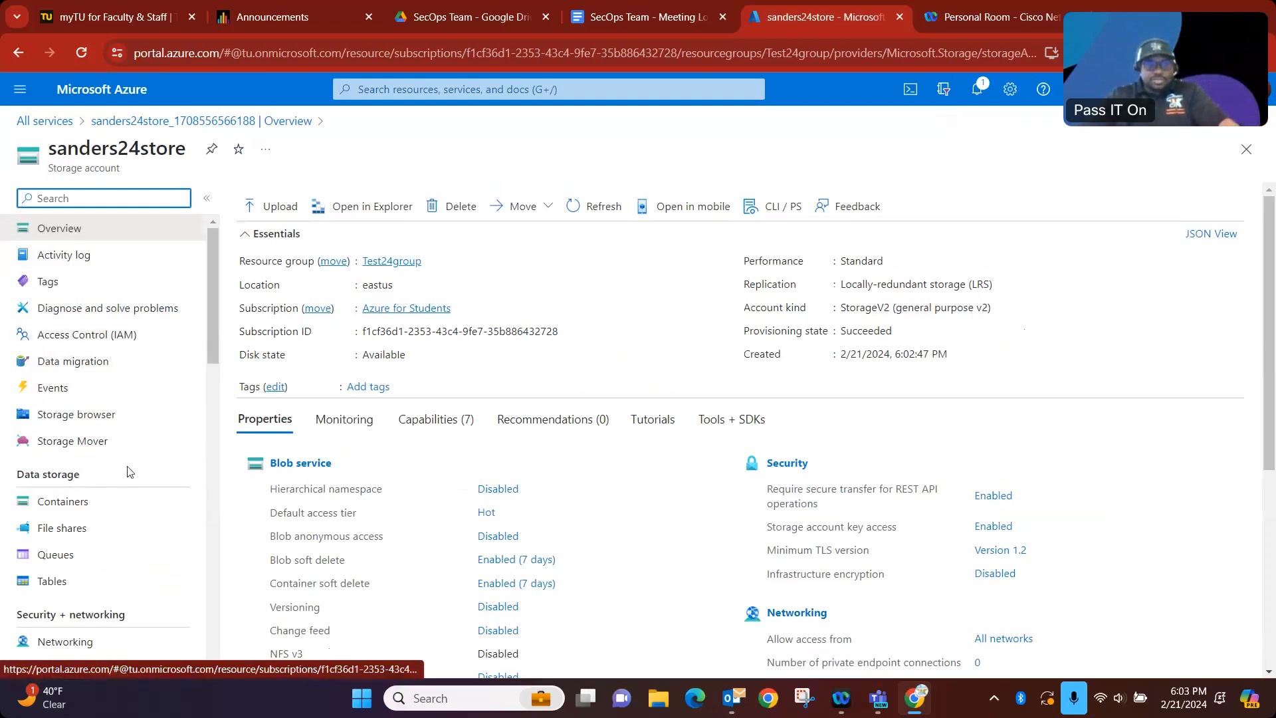
Create a blob container in the storage account, named with the owner's surname followed by container1
scroll(79, 499, down, 1)
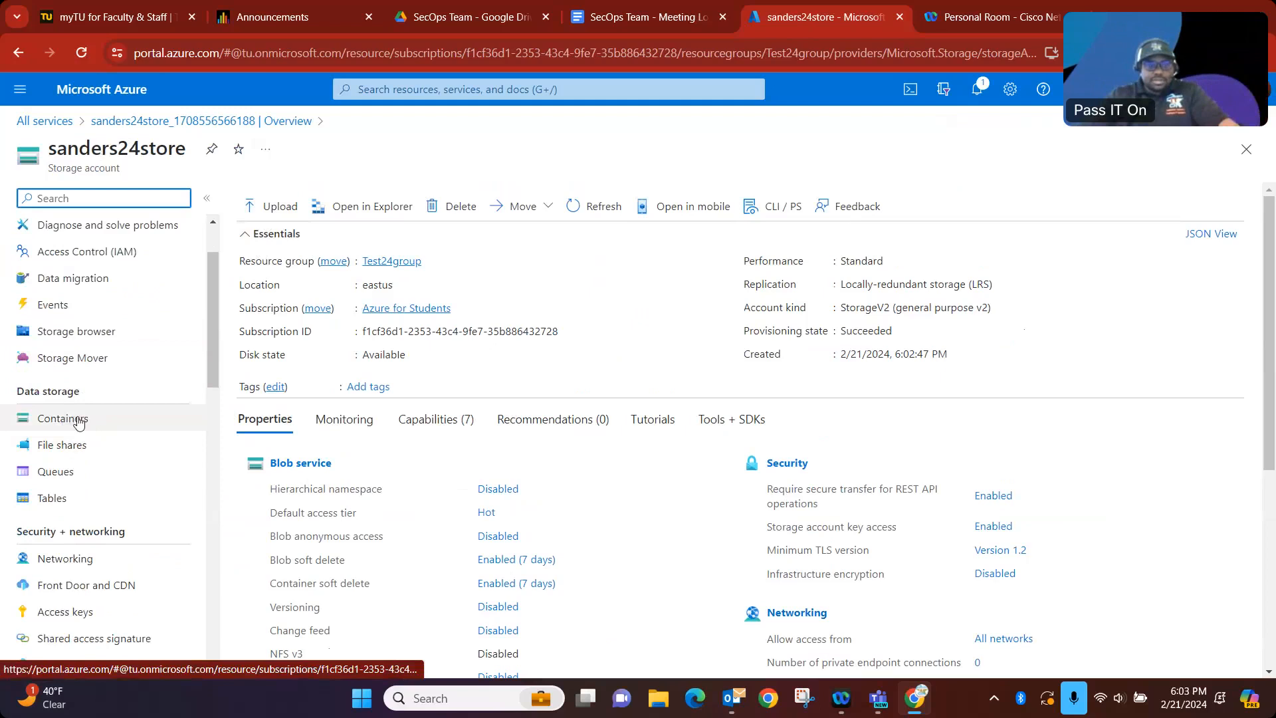
click(86, 421)
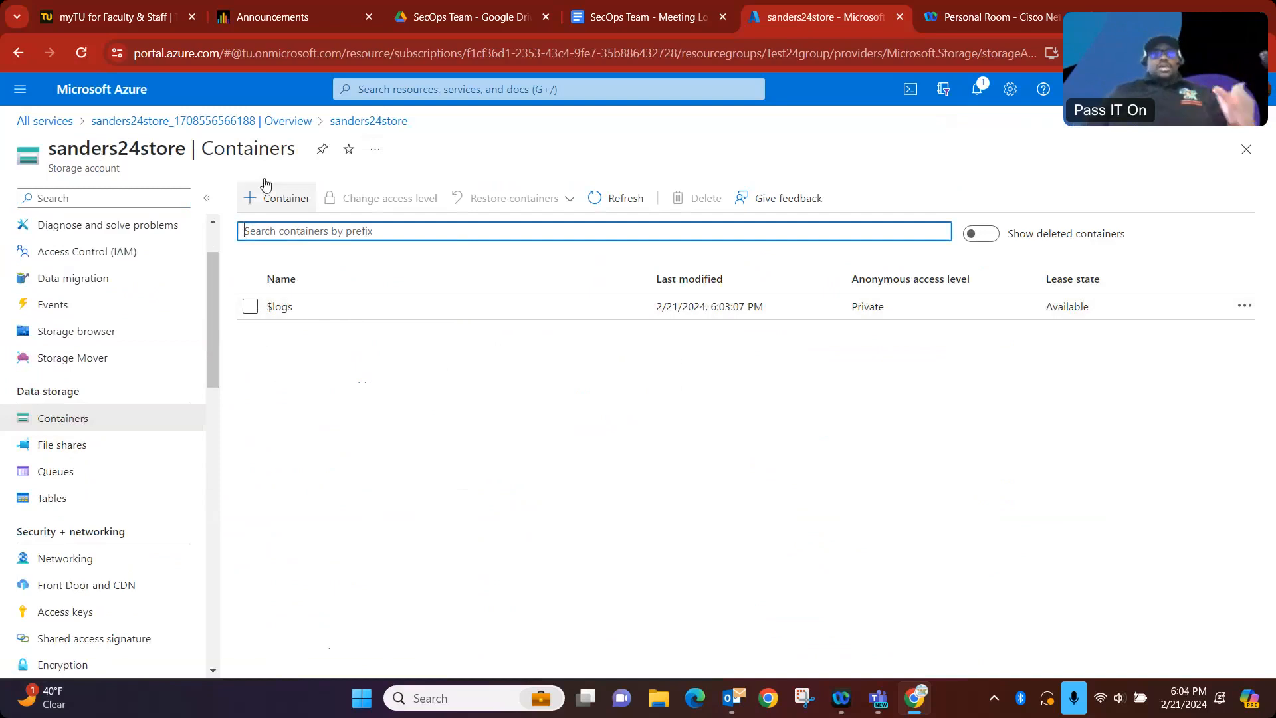
click(291, 203)
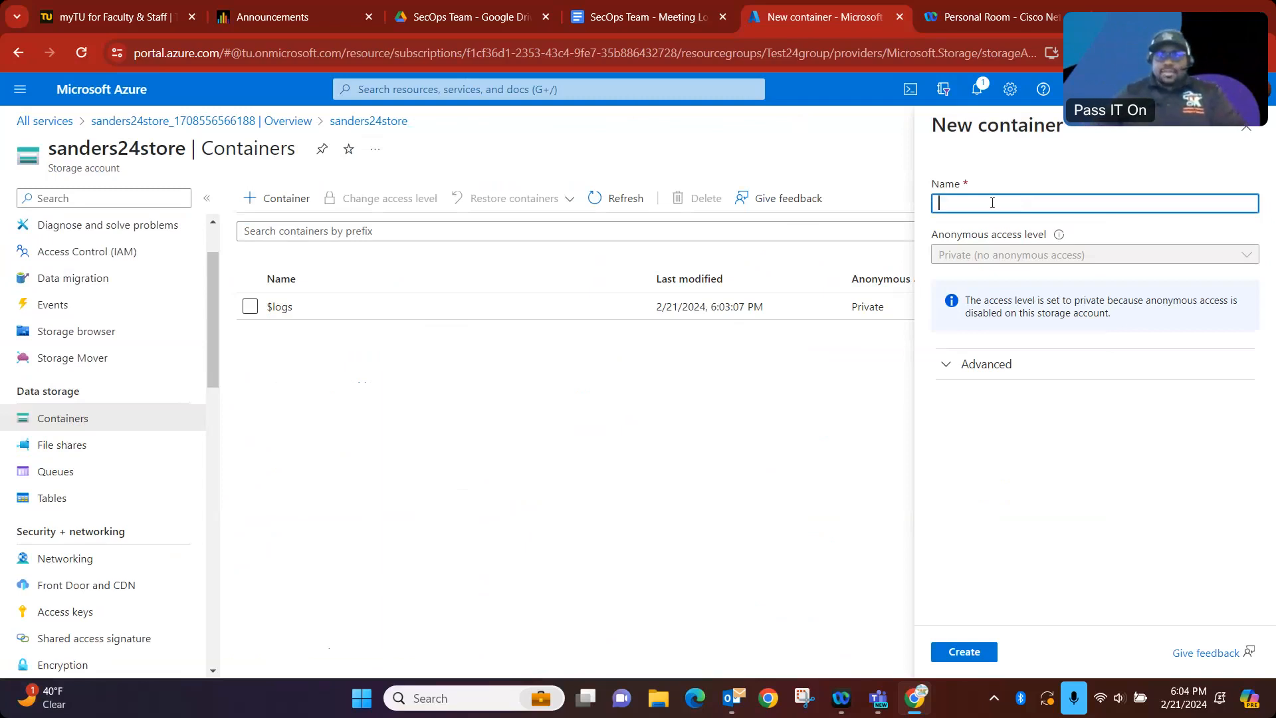
text(ers)
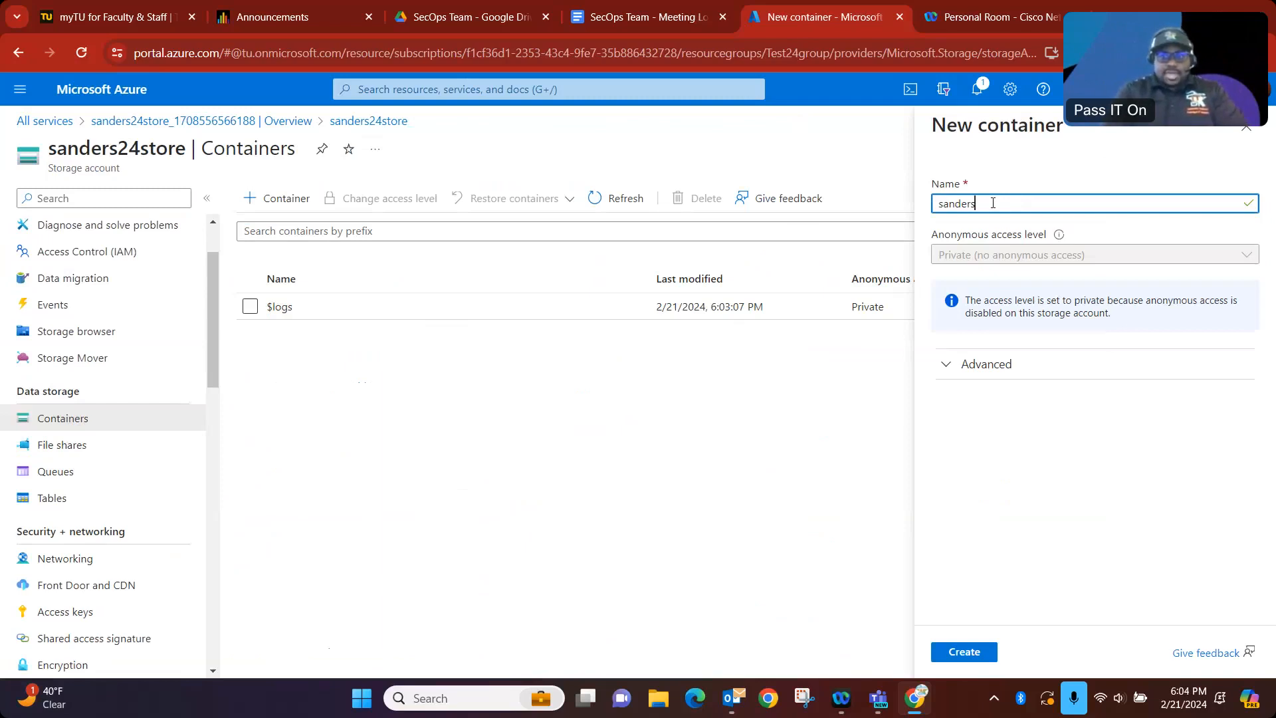
text(container1)
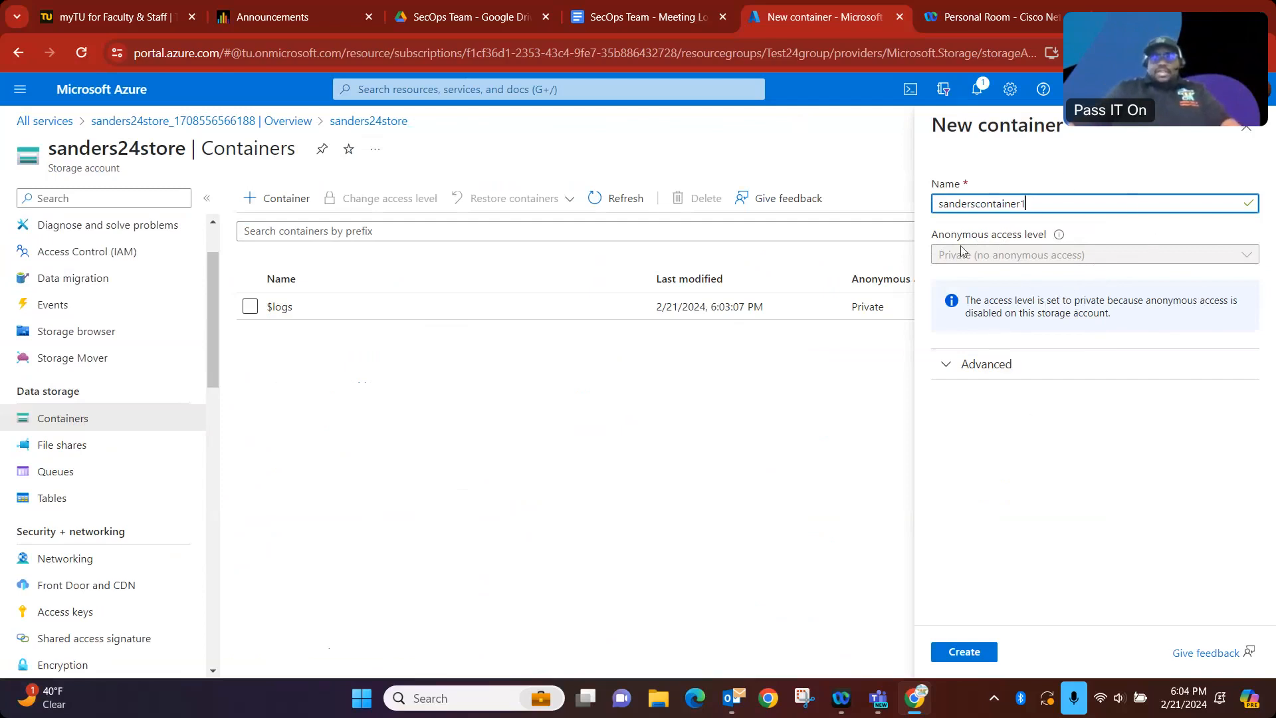
click(974, 653)
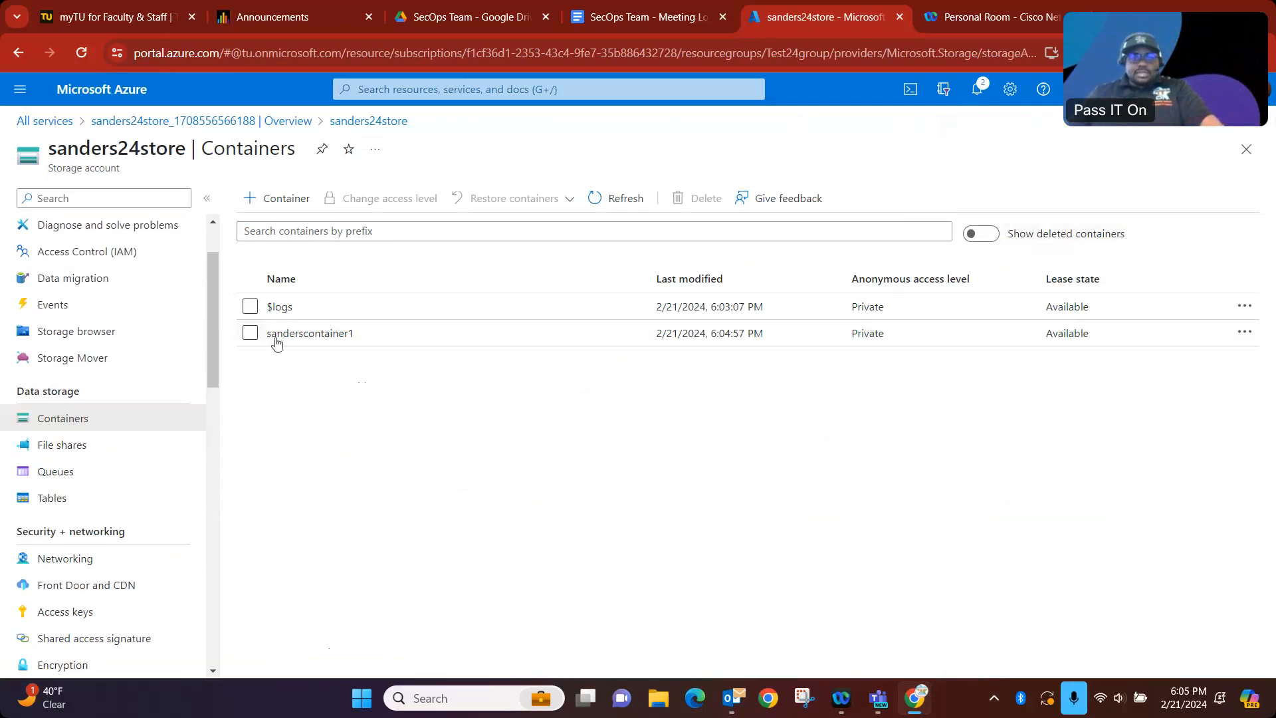
Upload the five images car1.jpg to car5.jpg from the Downloads folder into the new container
click(317, 339)
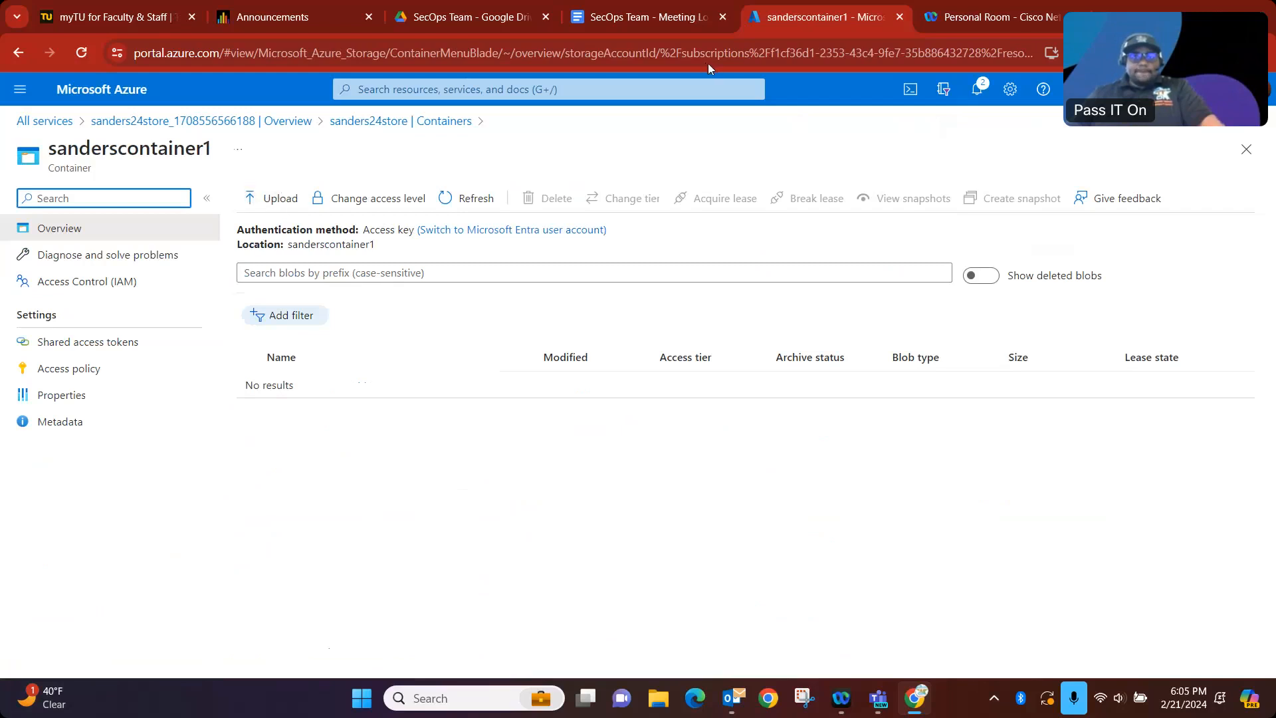
click(647, 101)
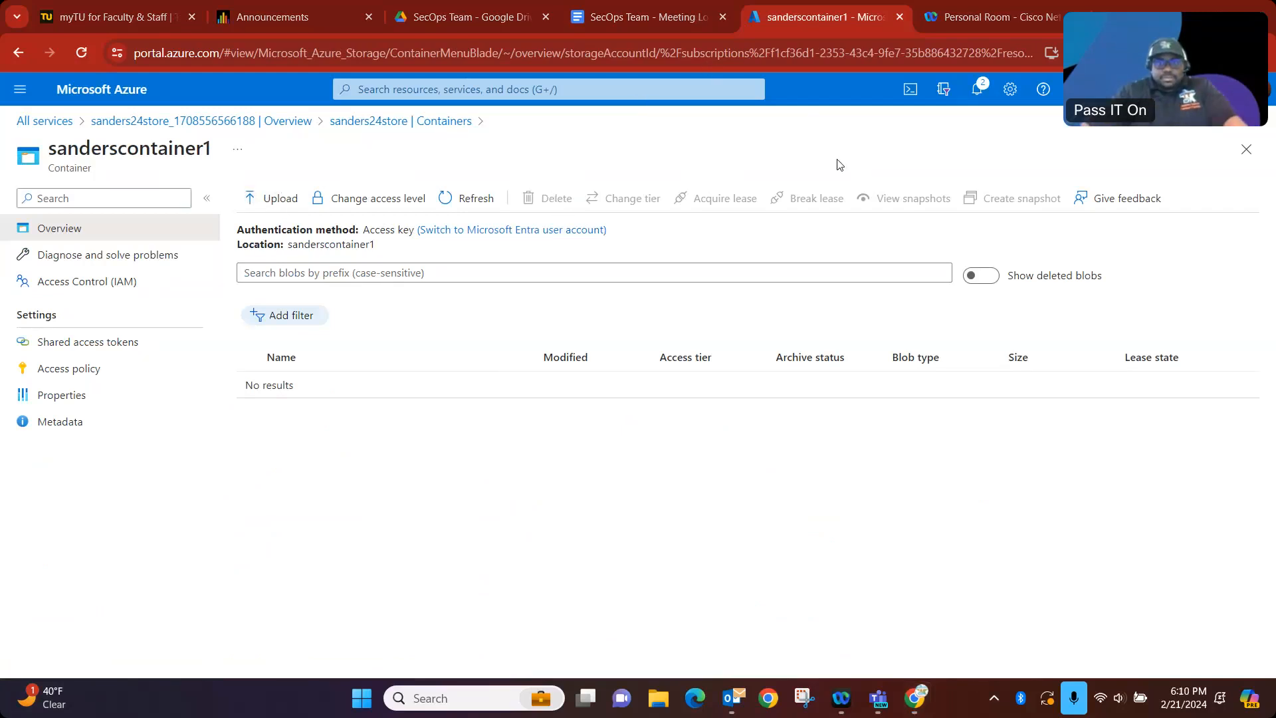
click(839, 164)
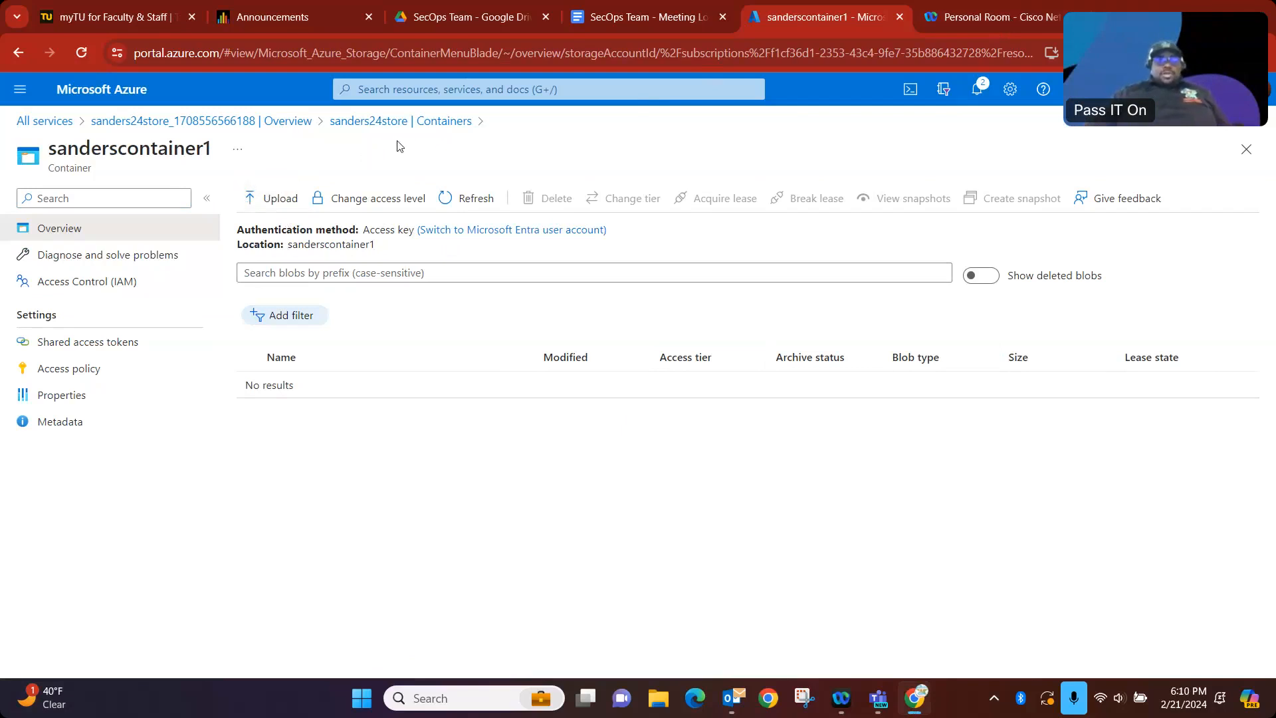
click(269, 203)
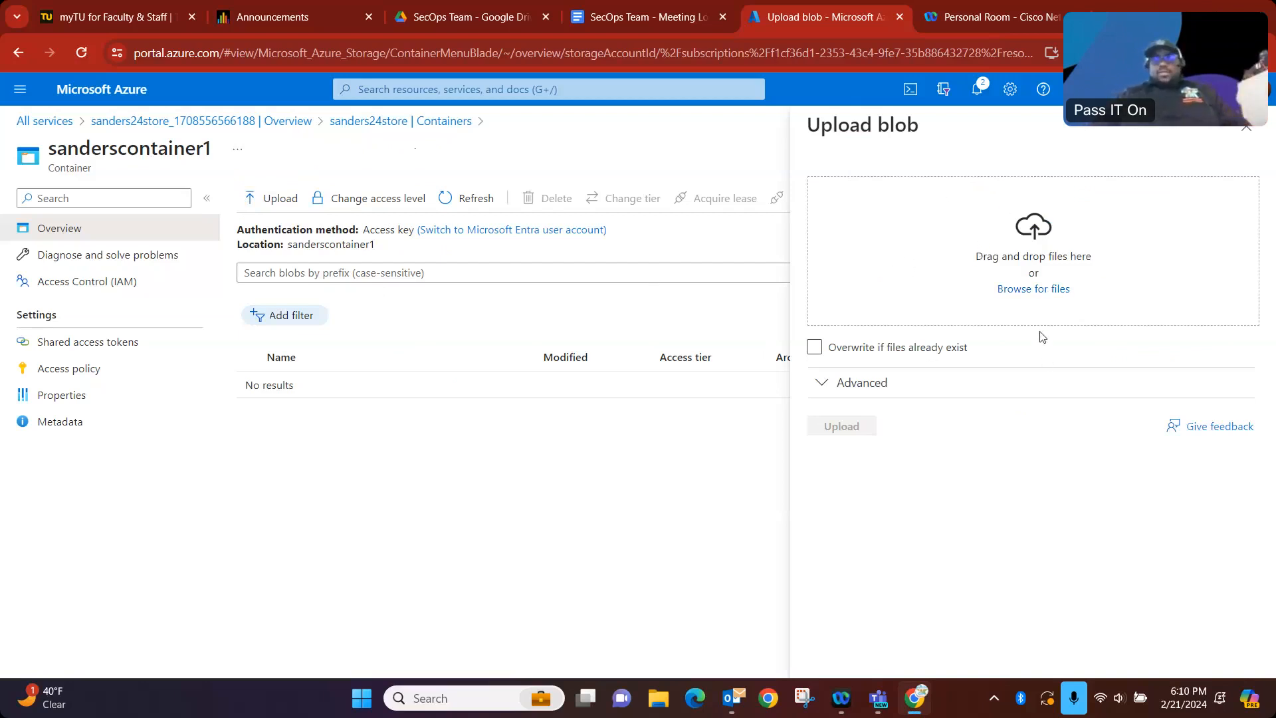
click(1030, 295)
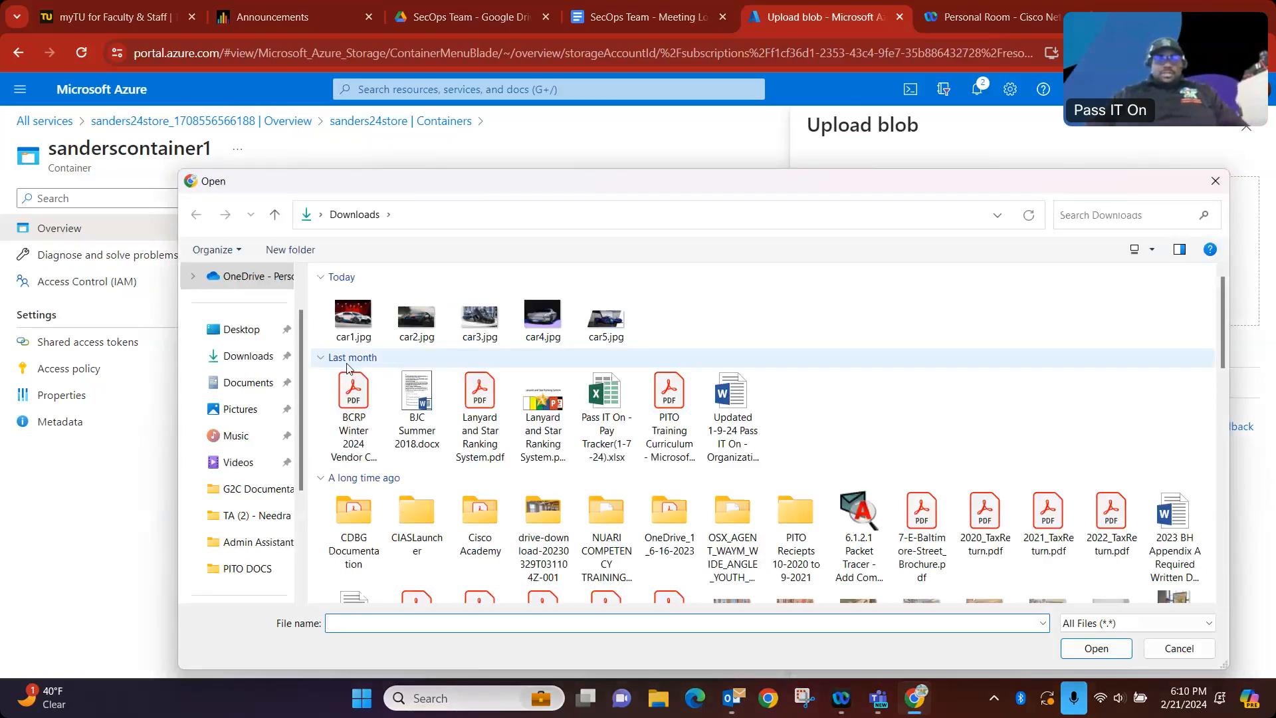
click(345, 320)
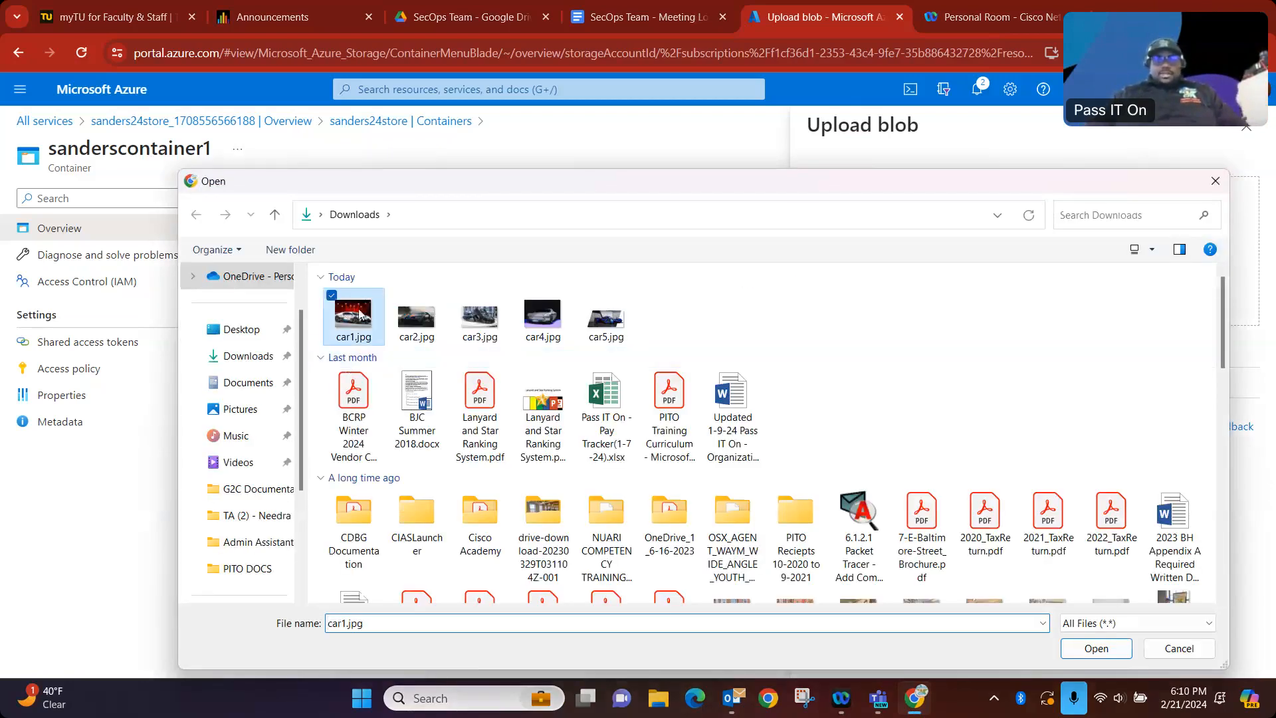
shift+click(624, 323)
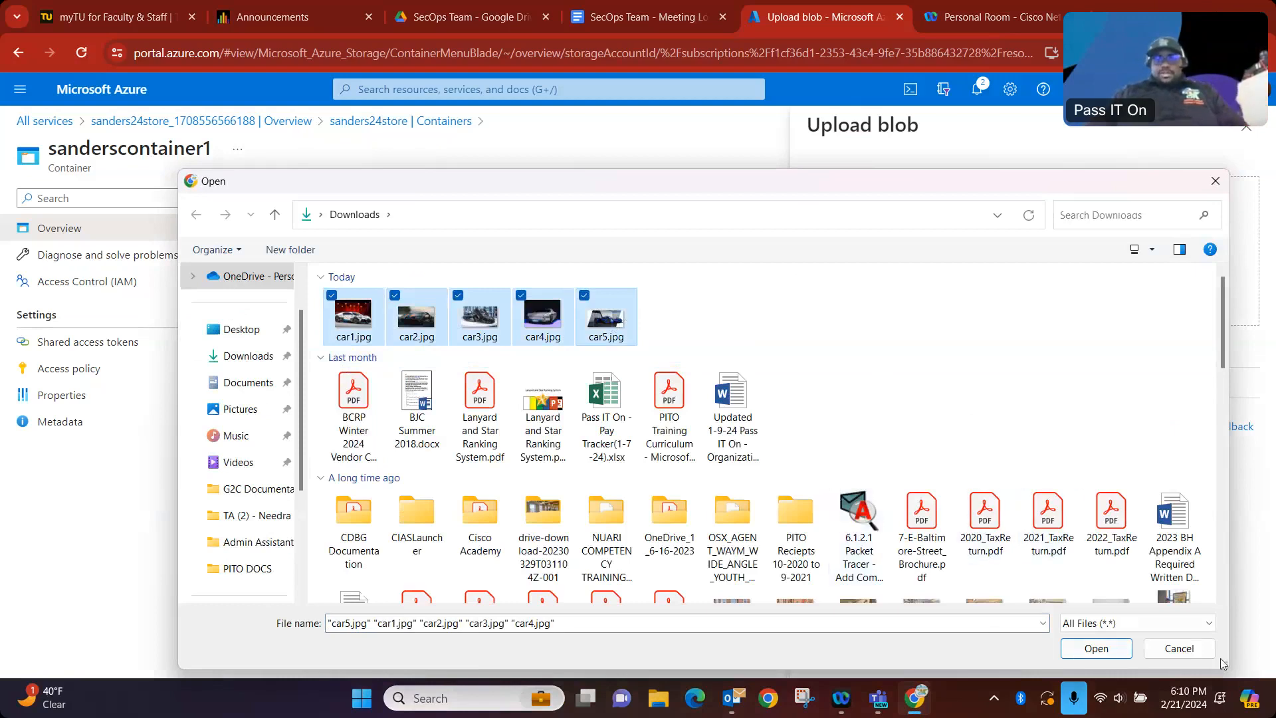
click(1090, 655)
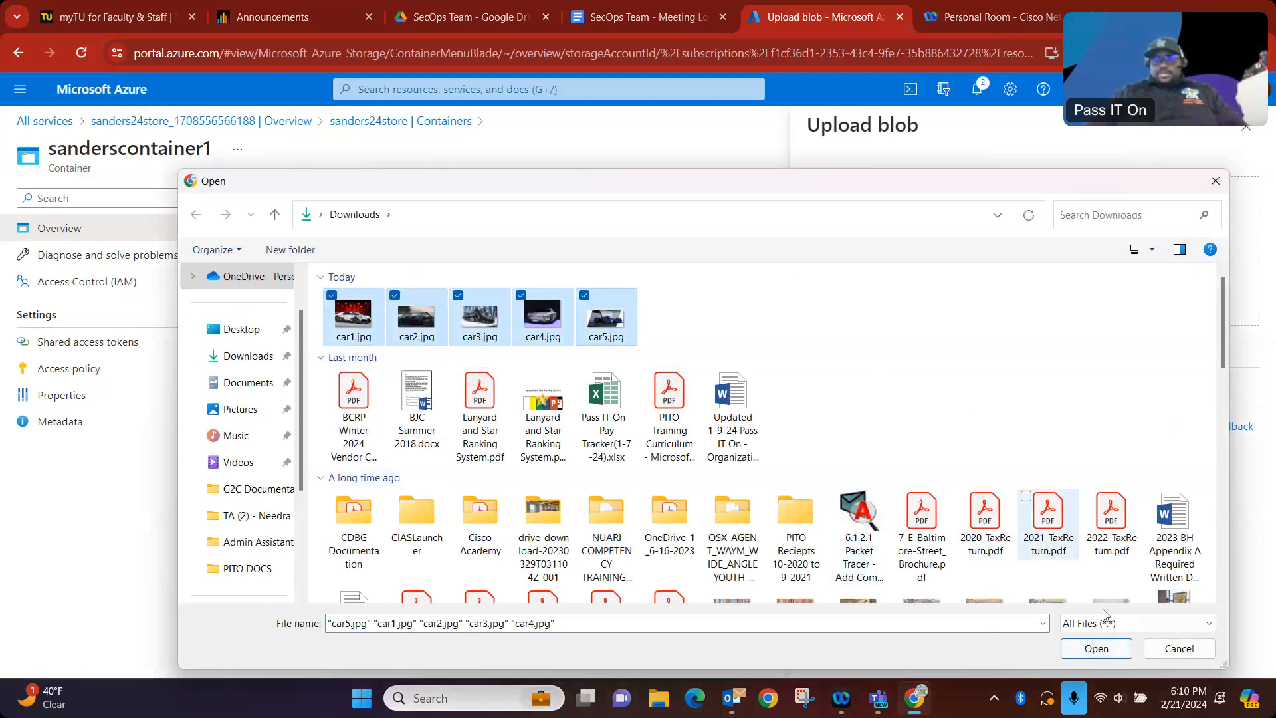
click(1096, 650)
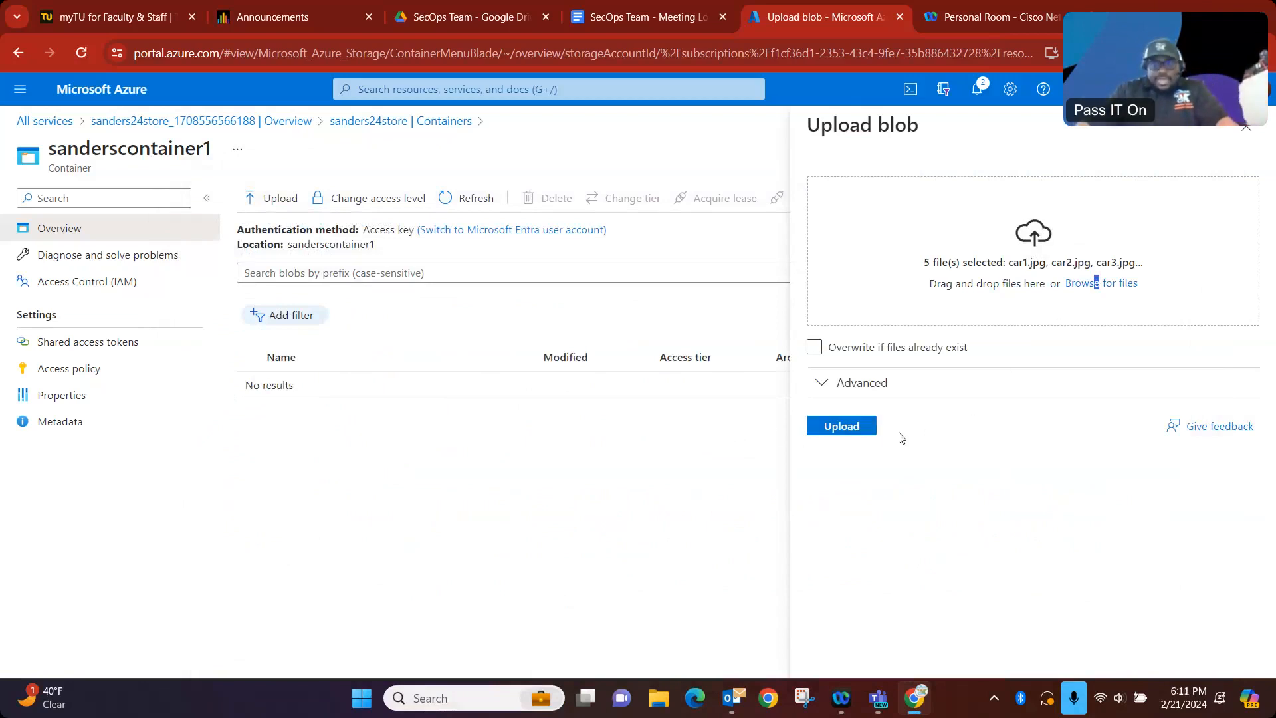
click(817, 348)
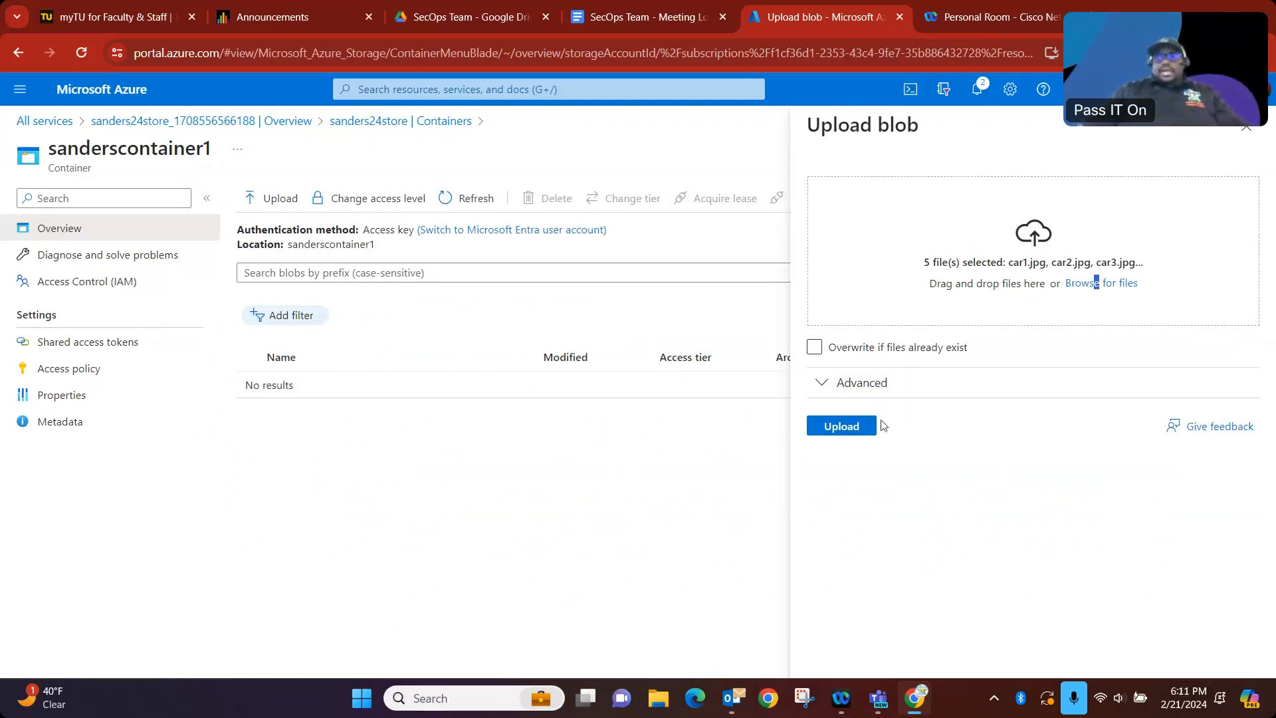
click(844, 428)
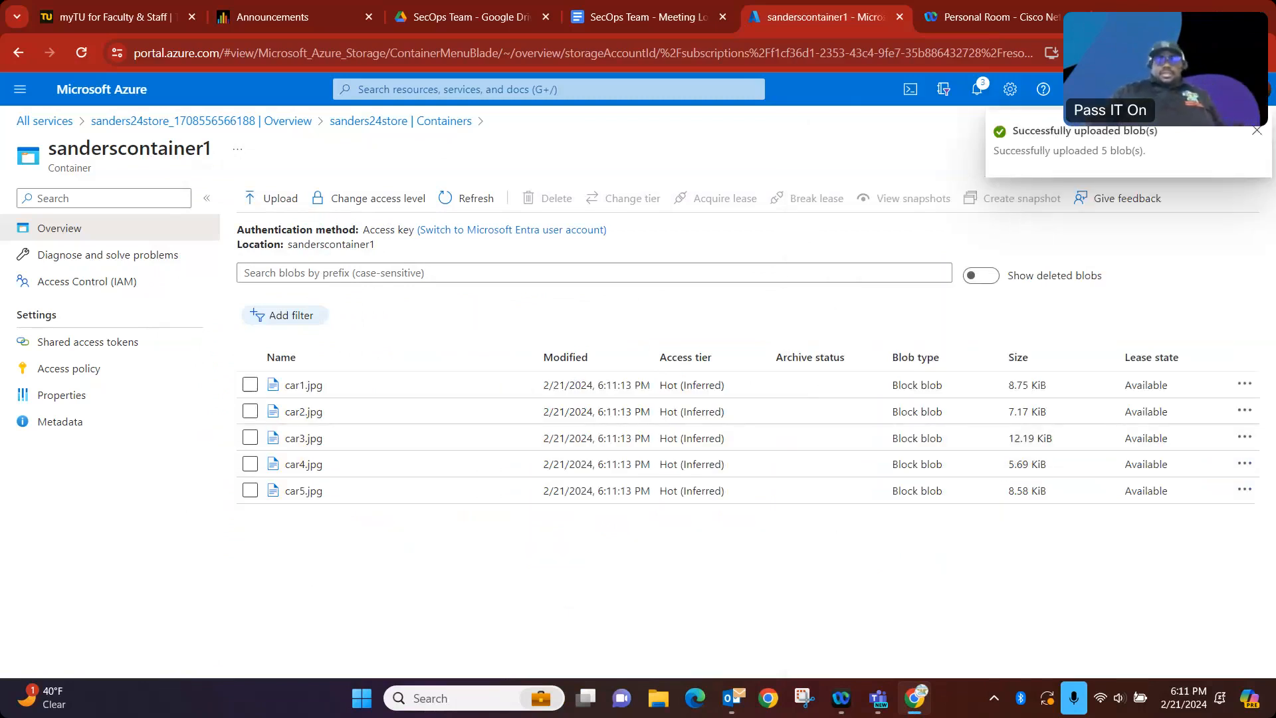
Examine the properties of the car1.jpg blob, and close its details
click(293, 386)
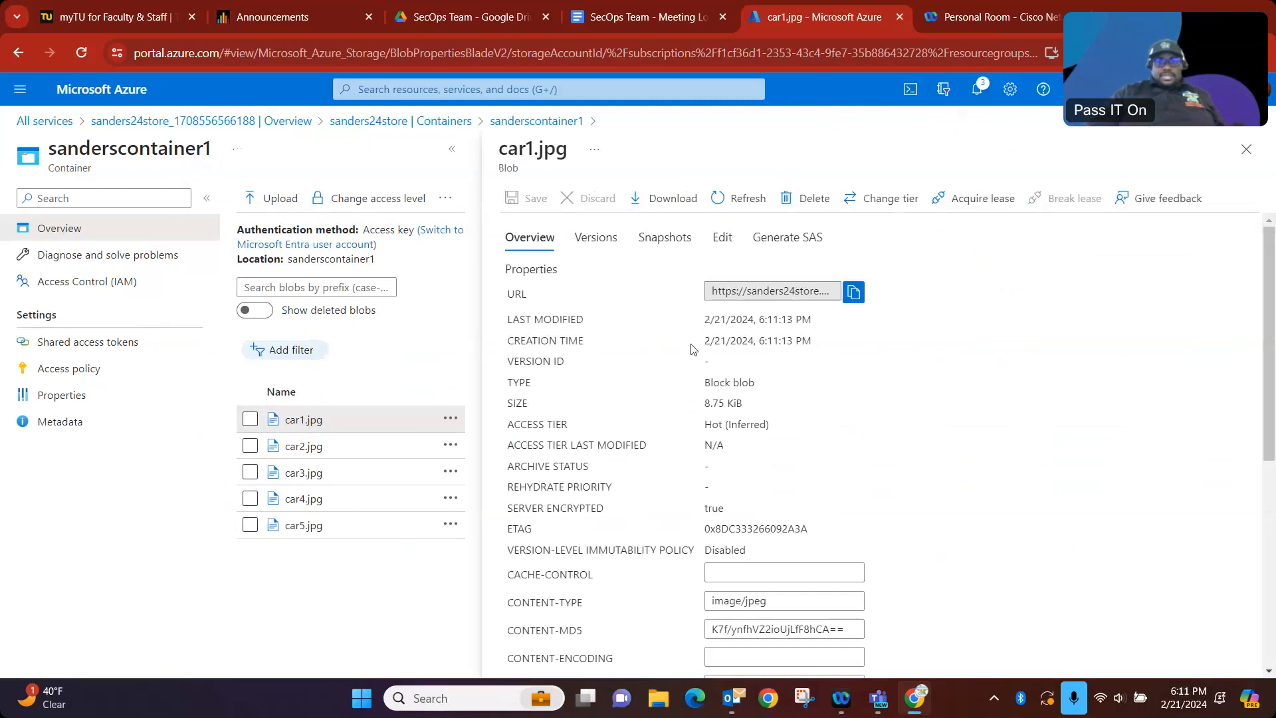
scroll(716, 397, down, 6)
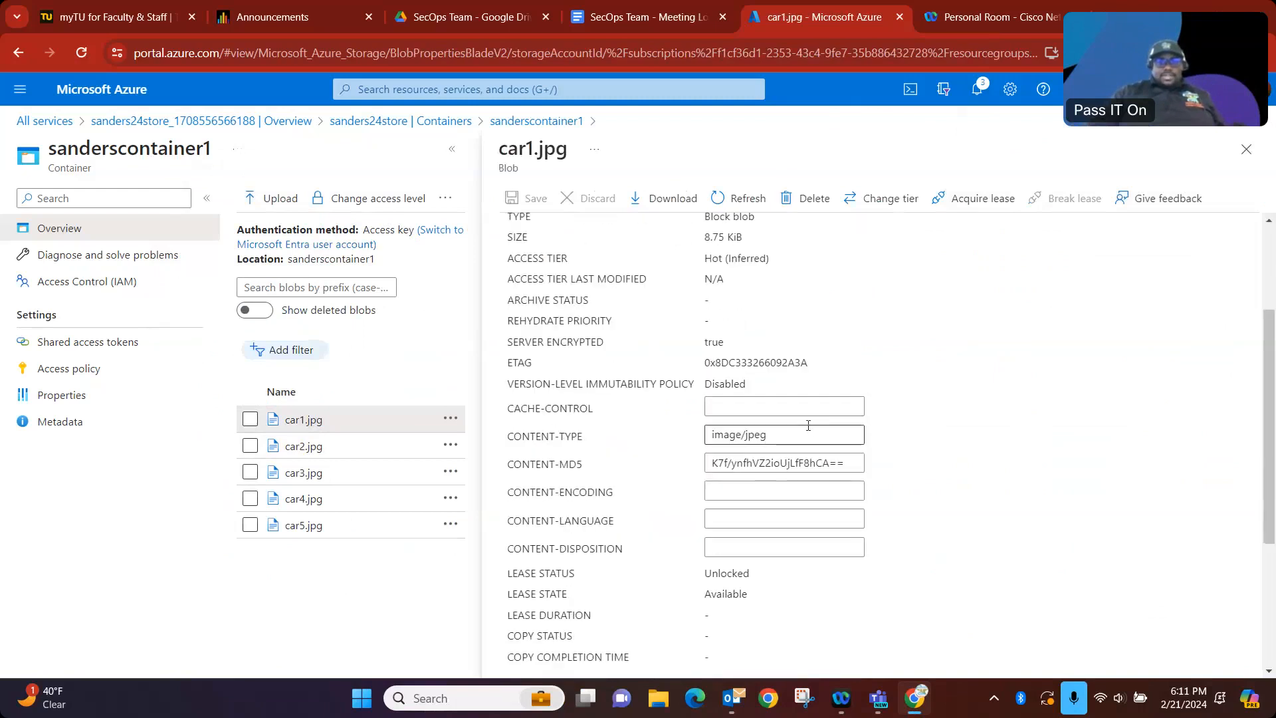
scroll(777, 458, up, 6)
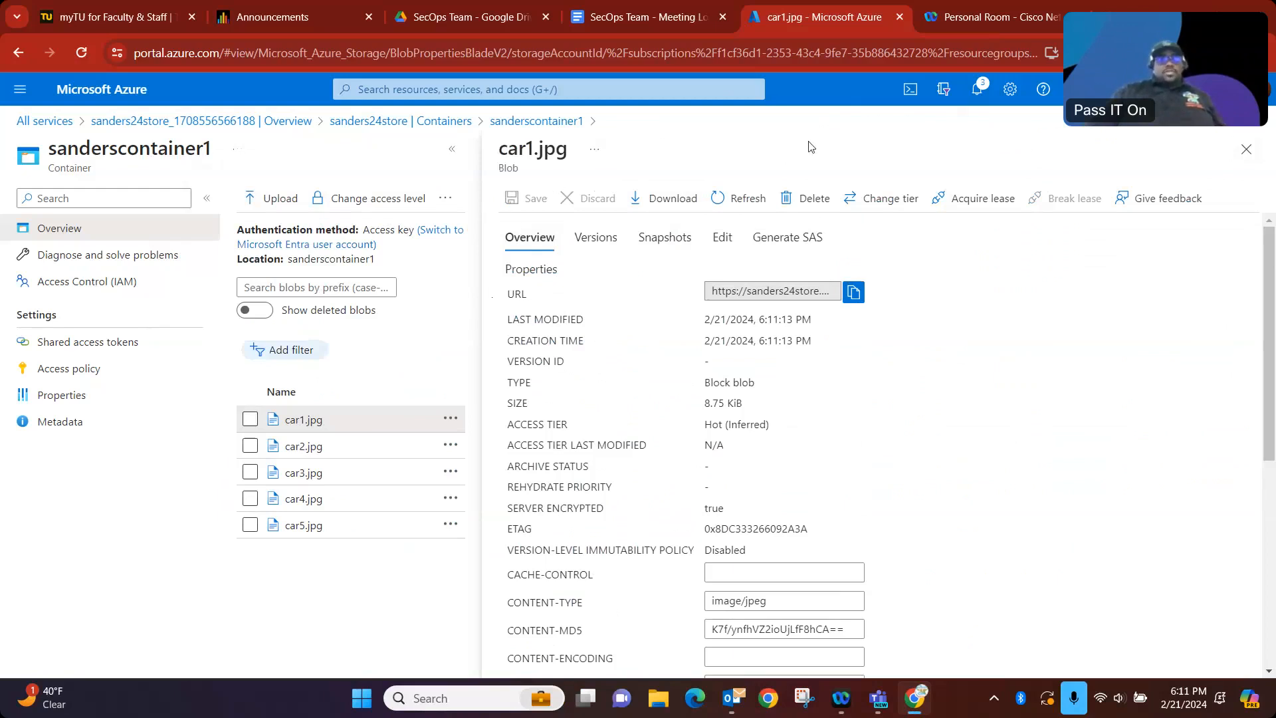
click(668, 198)
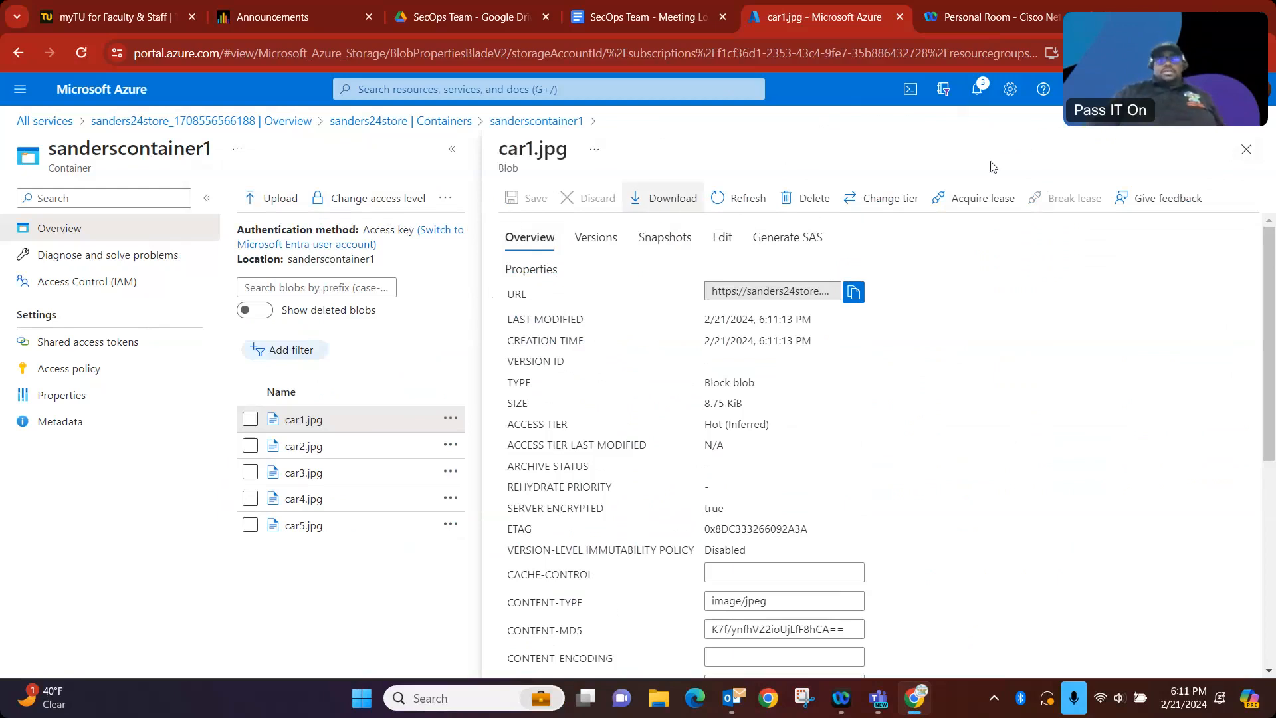
click(1253, 150)
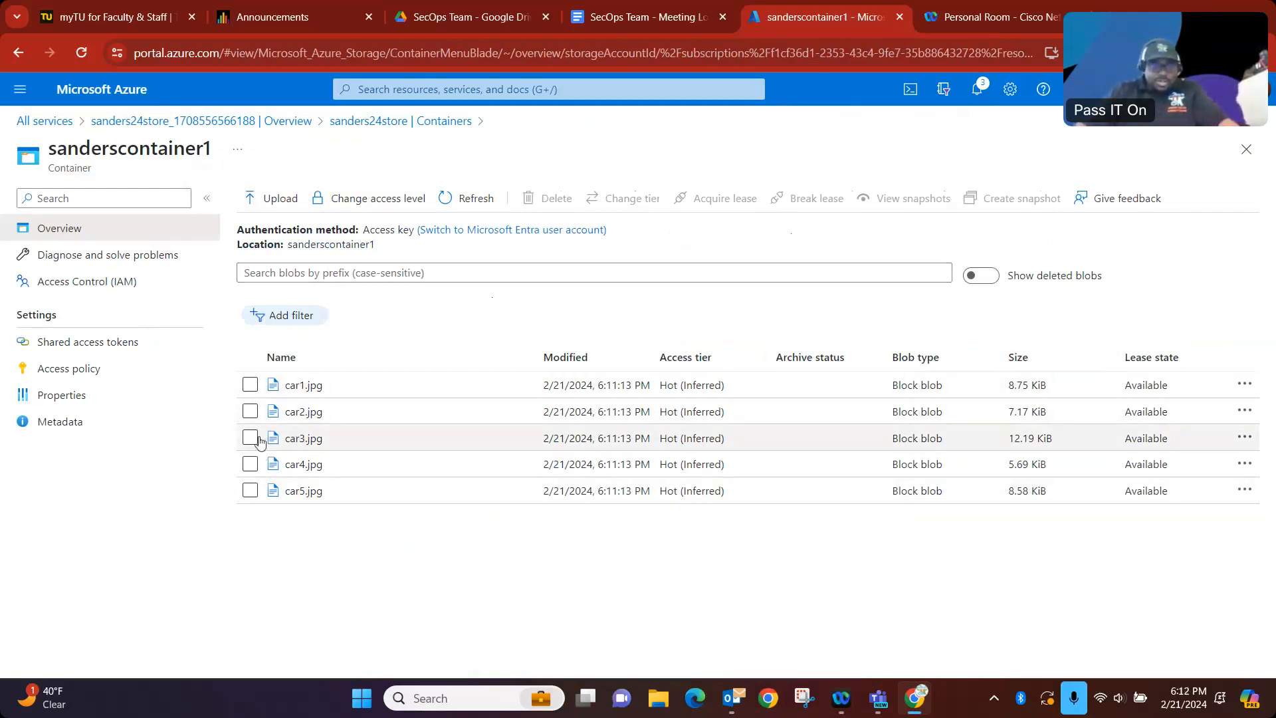
Delete the car2.jpg and car3.jpg blobs from the container together with their blob snapshots
click(251, 412)
click(251, 438)
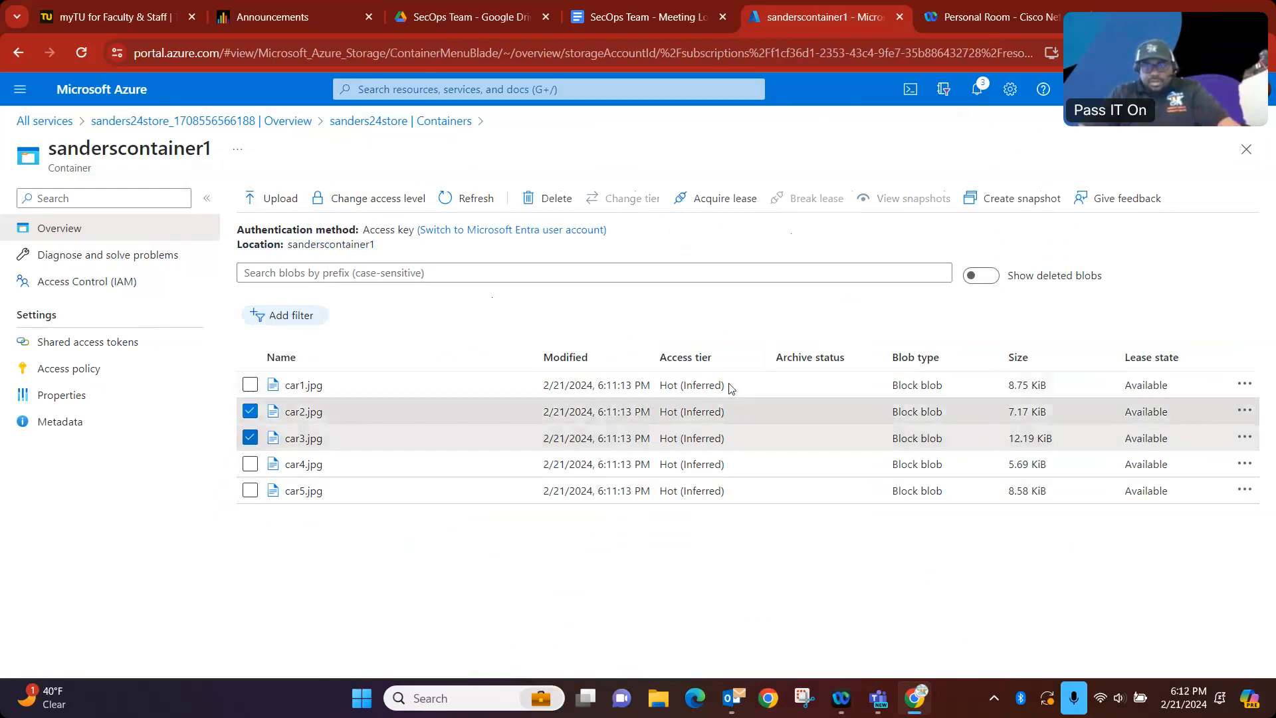
right_click(421, 412)
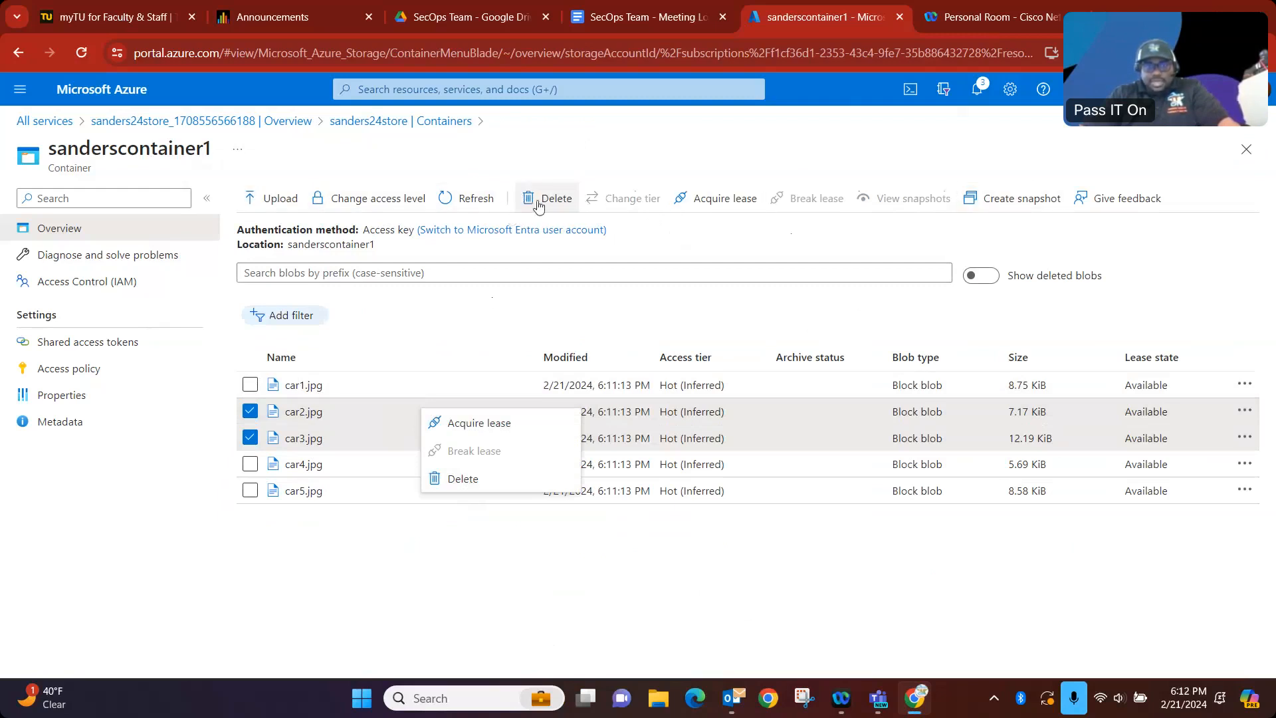
click(530, 317)
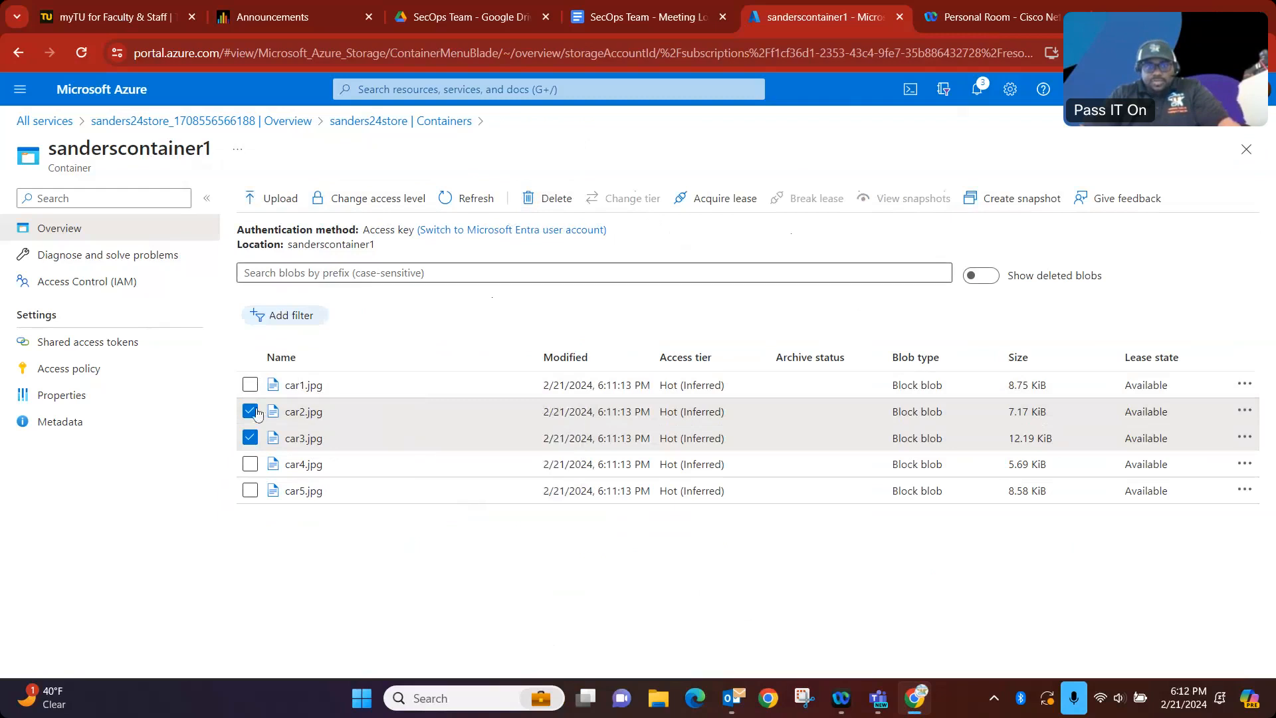
click(531, 200)
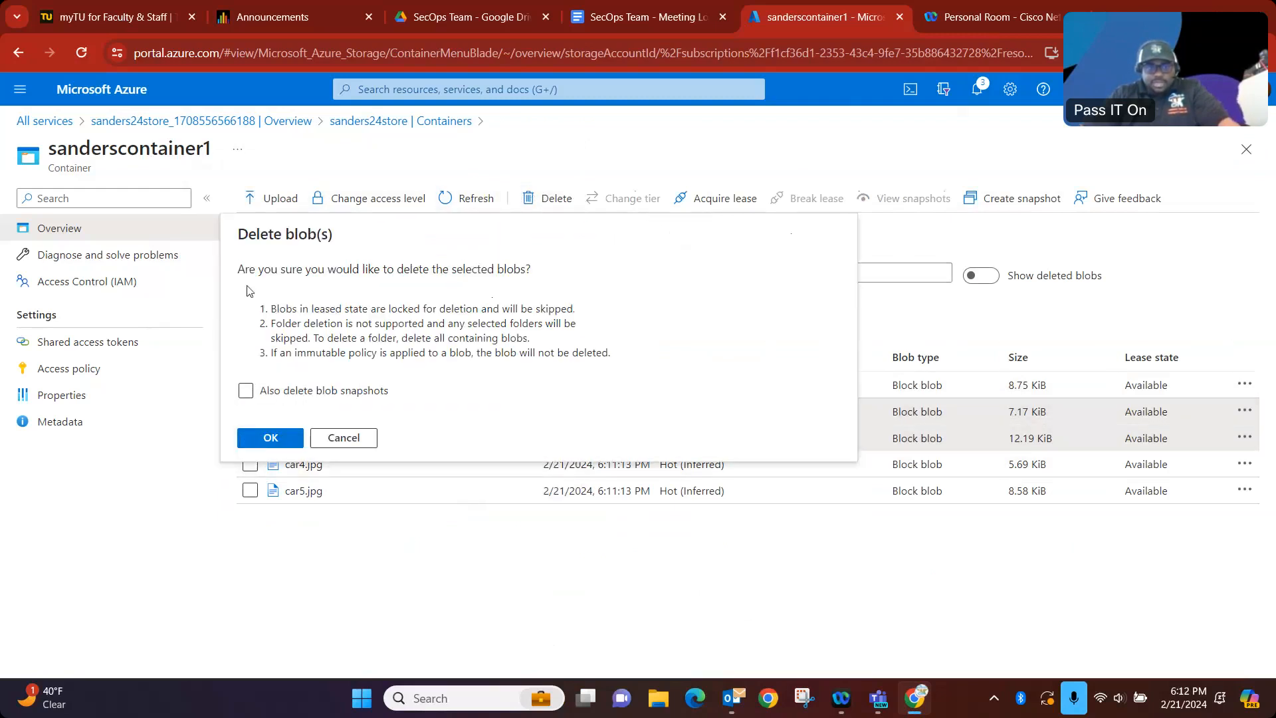
click(255, 397)
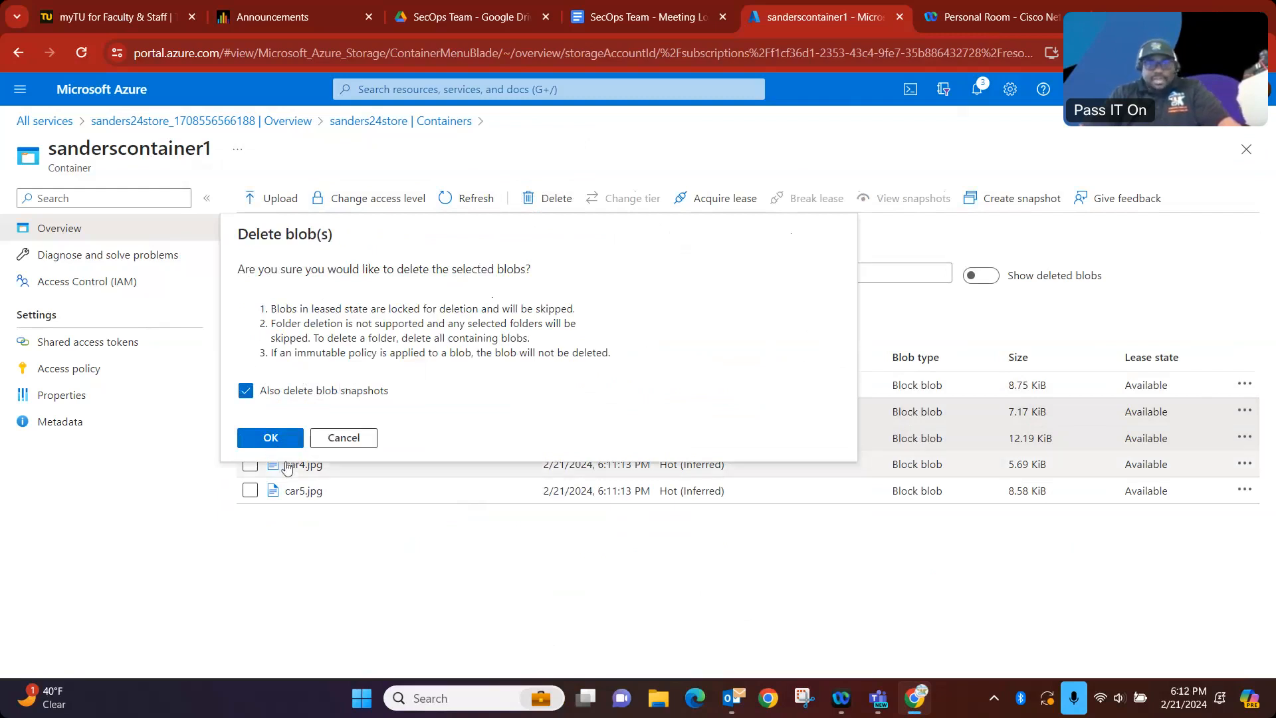
click(287, 444)
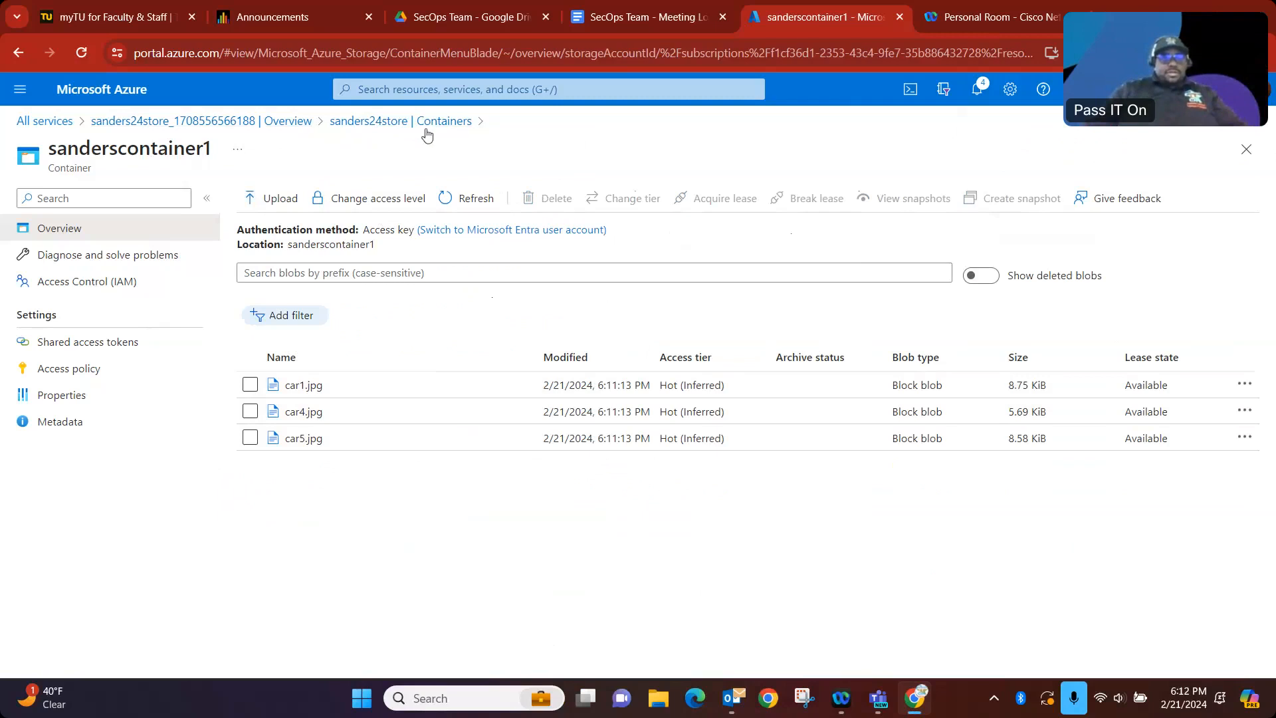
Return to the list of storage accounts and filter it to only the Azure for Students subscription
click(198, 122)
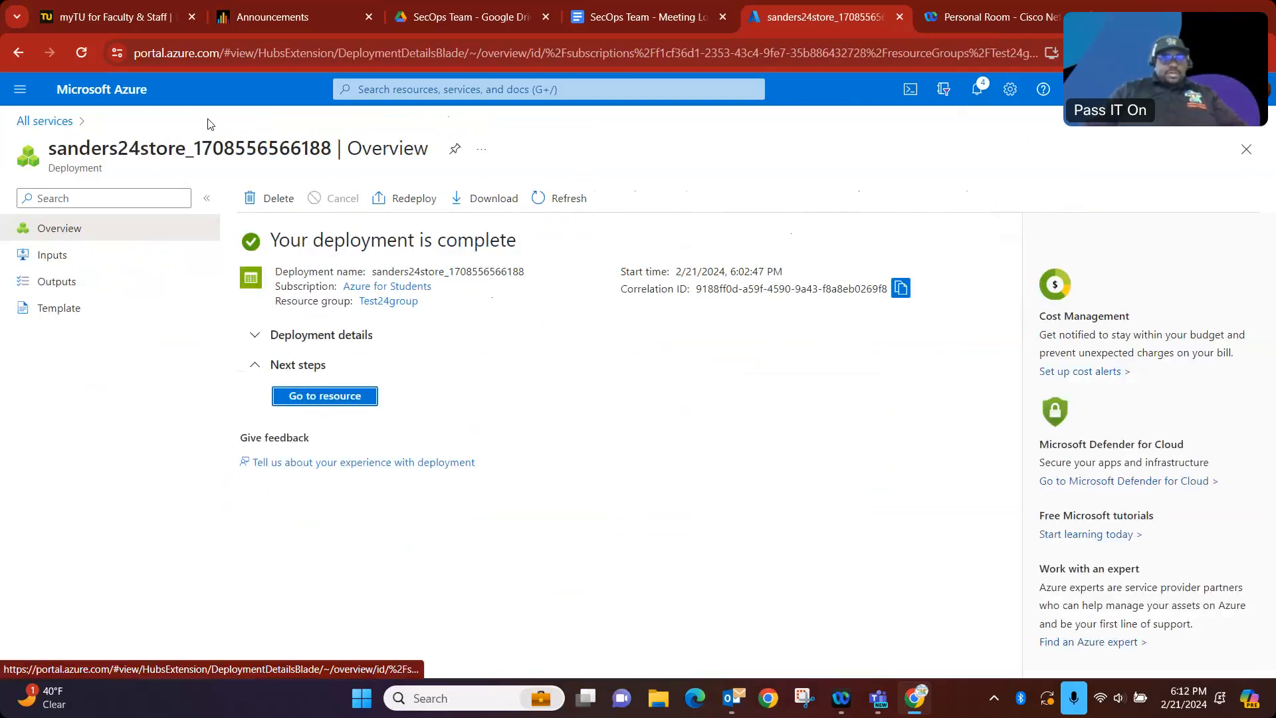
click(58, 122)
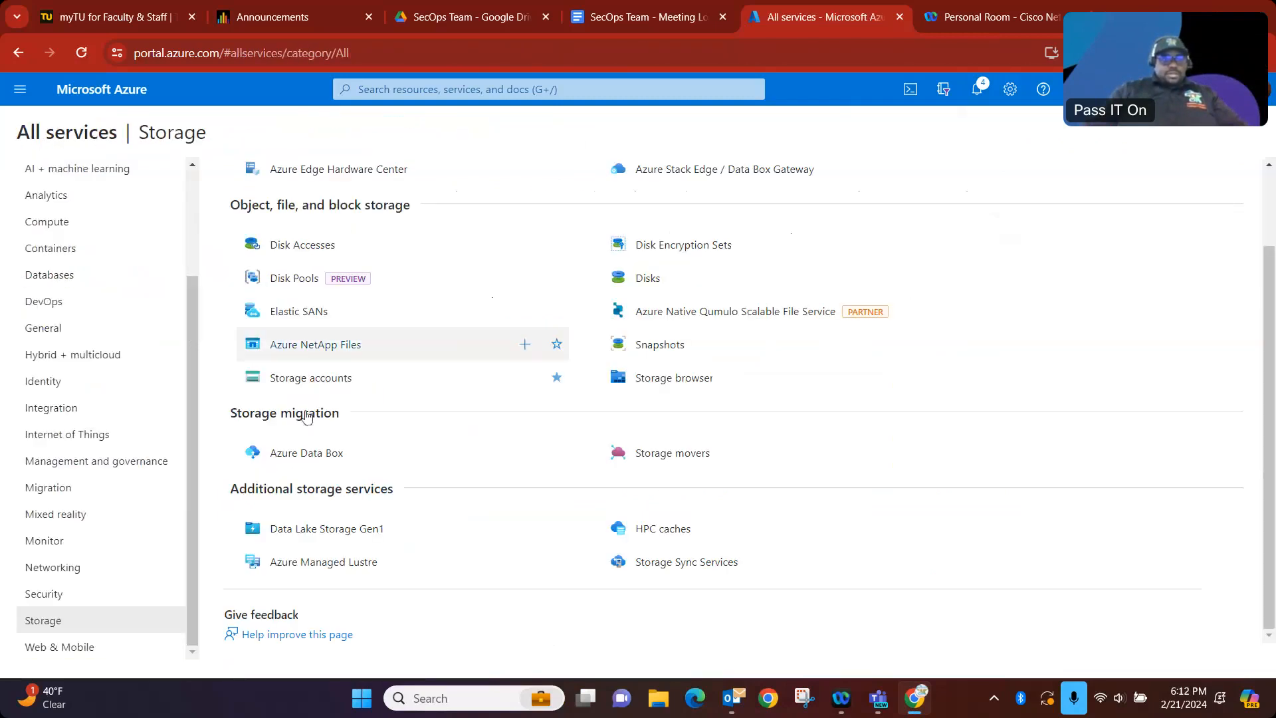
click(307, 379)
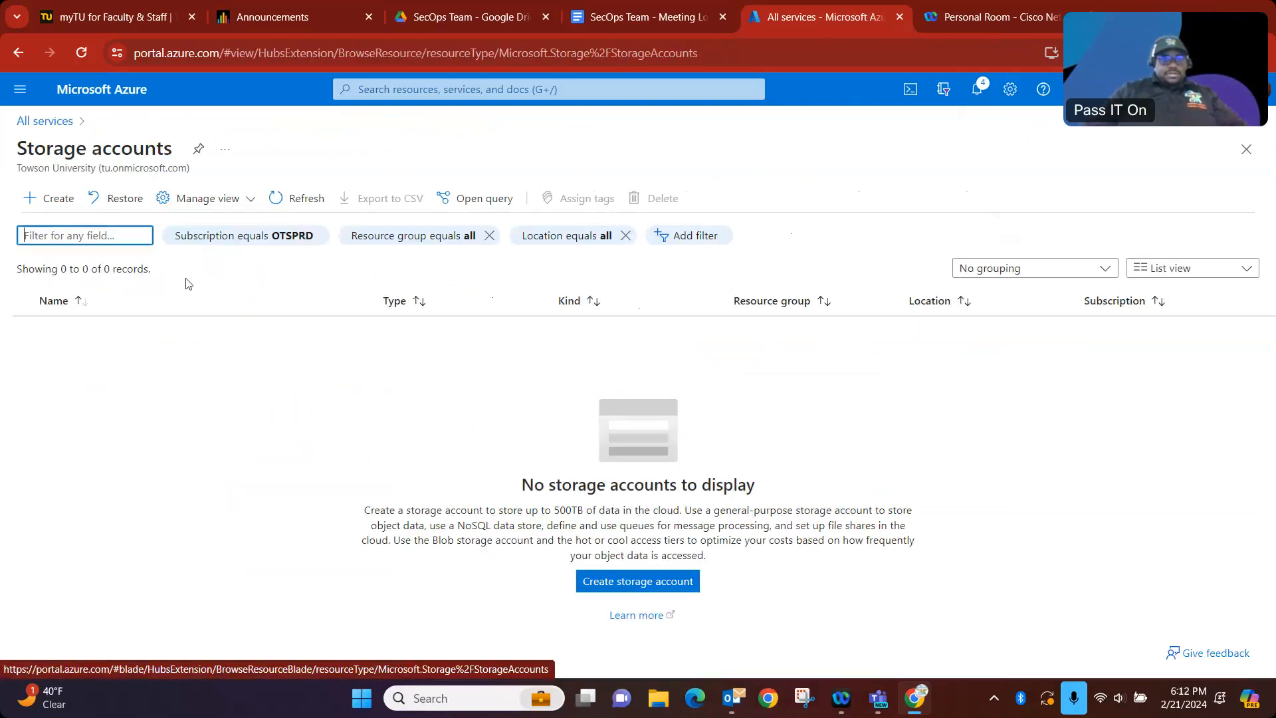
click(244, 237)
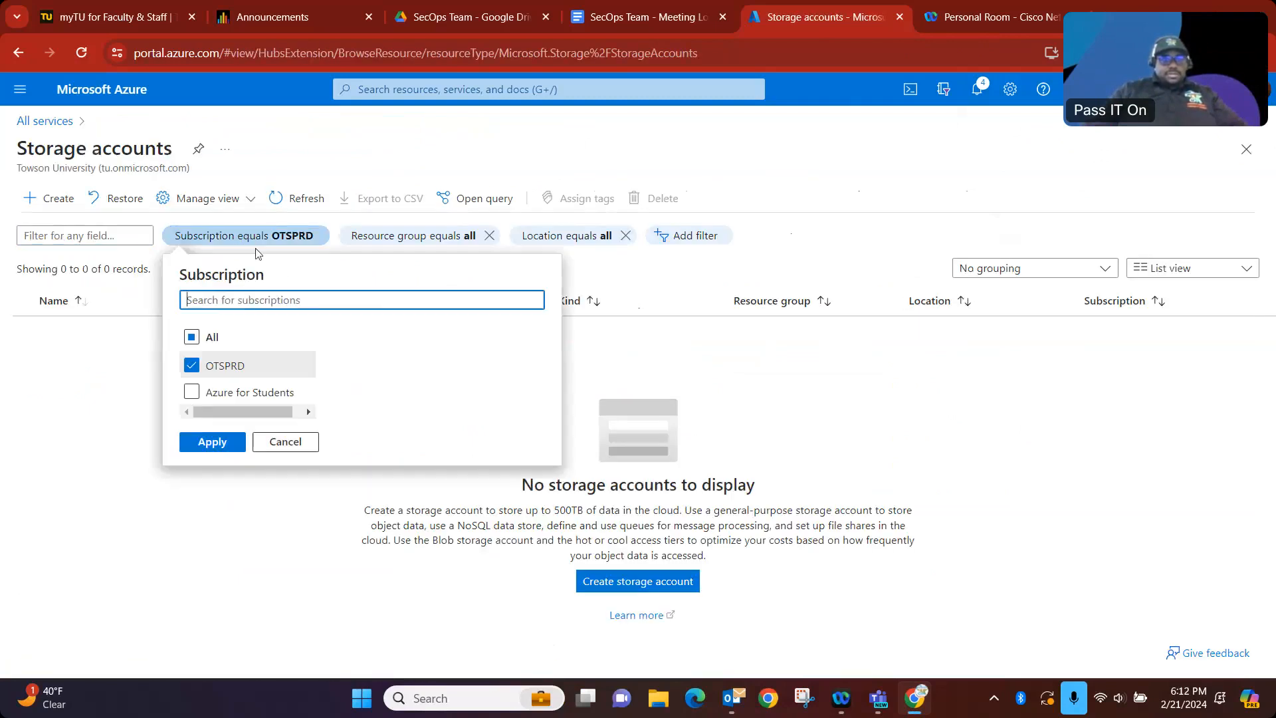
click(192, 391)
click(191, 365)
click(234, 430)
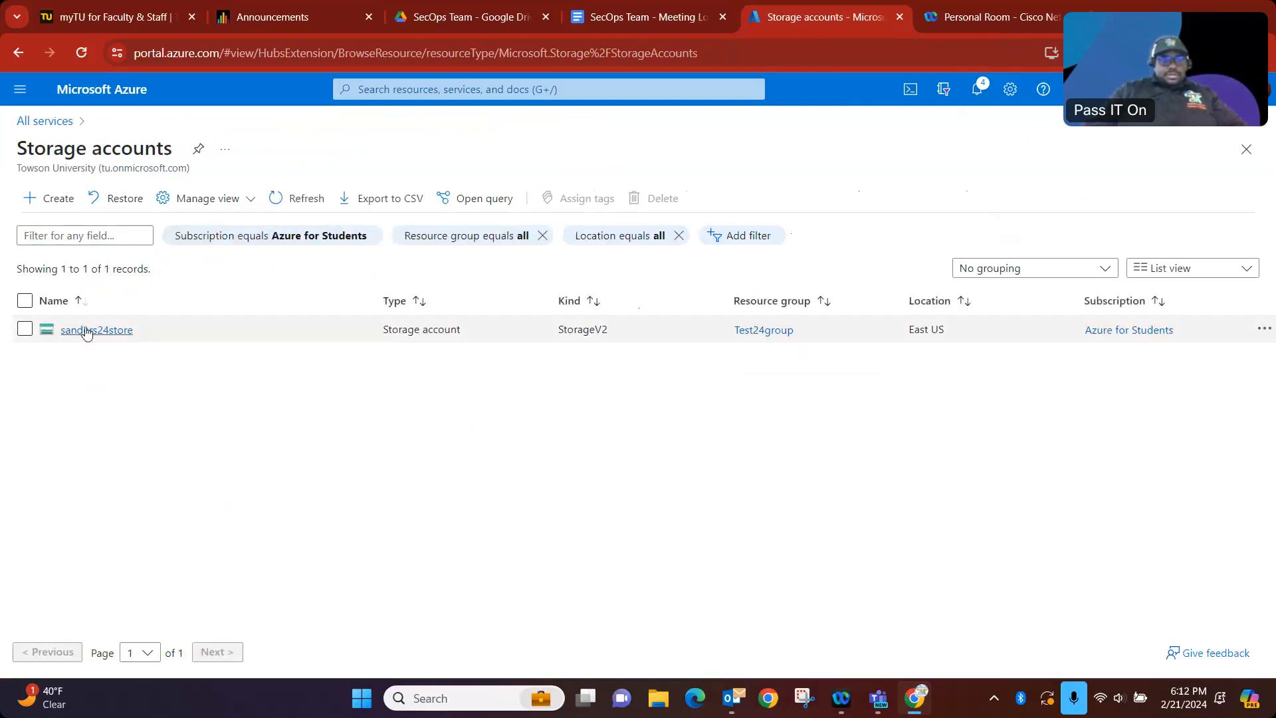
Open the storage account in Test24group, collapse the account list, and view its containers
click(86, 330)
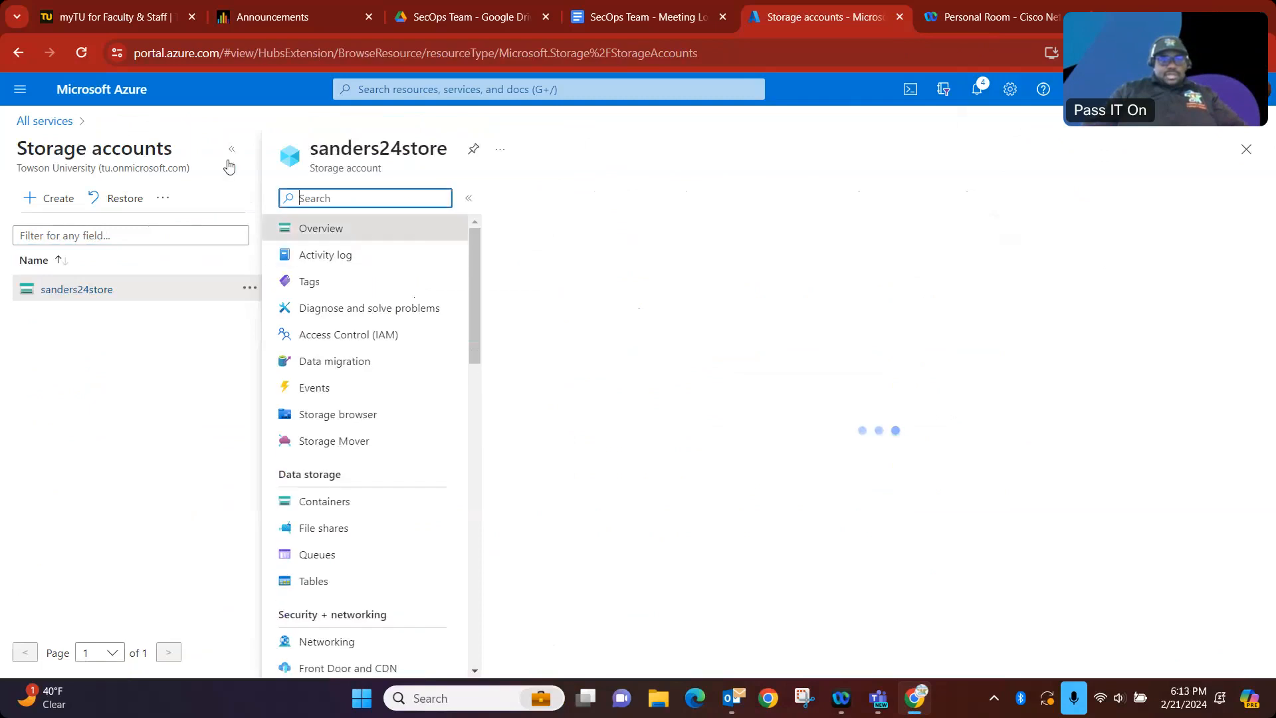
click(232, 150)
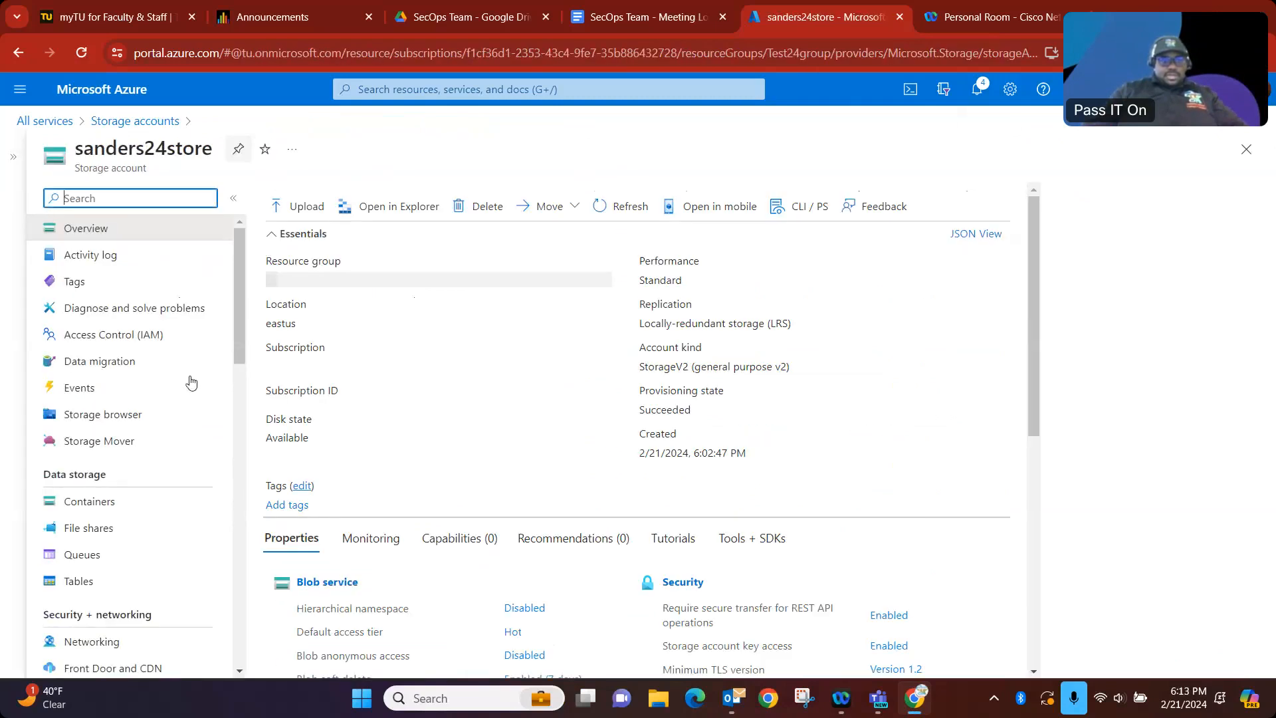
click(105, 503)
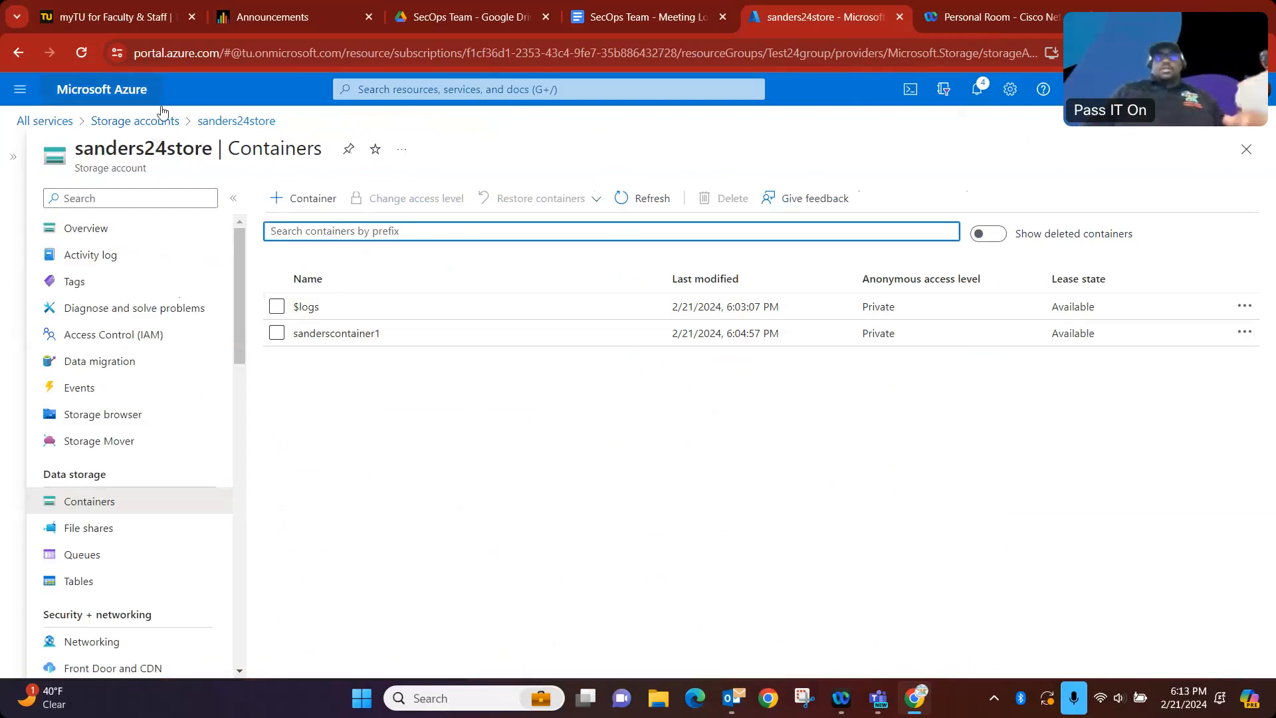
Delete the Test24group resource group with its dependent storage account, entering Test24group to confirm the deletion
click(45, 123)
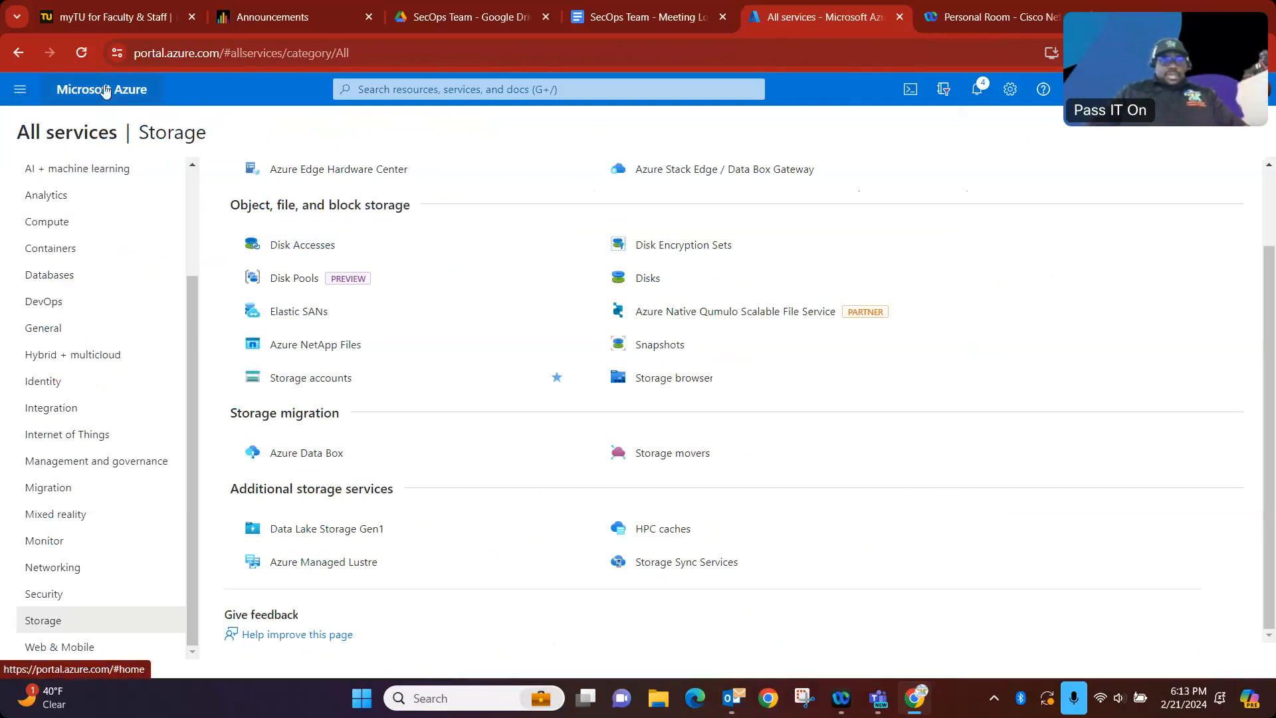
click(129, 95)
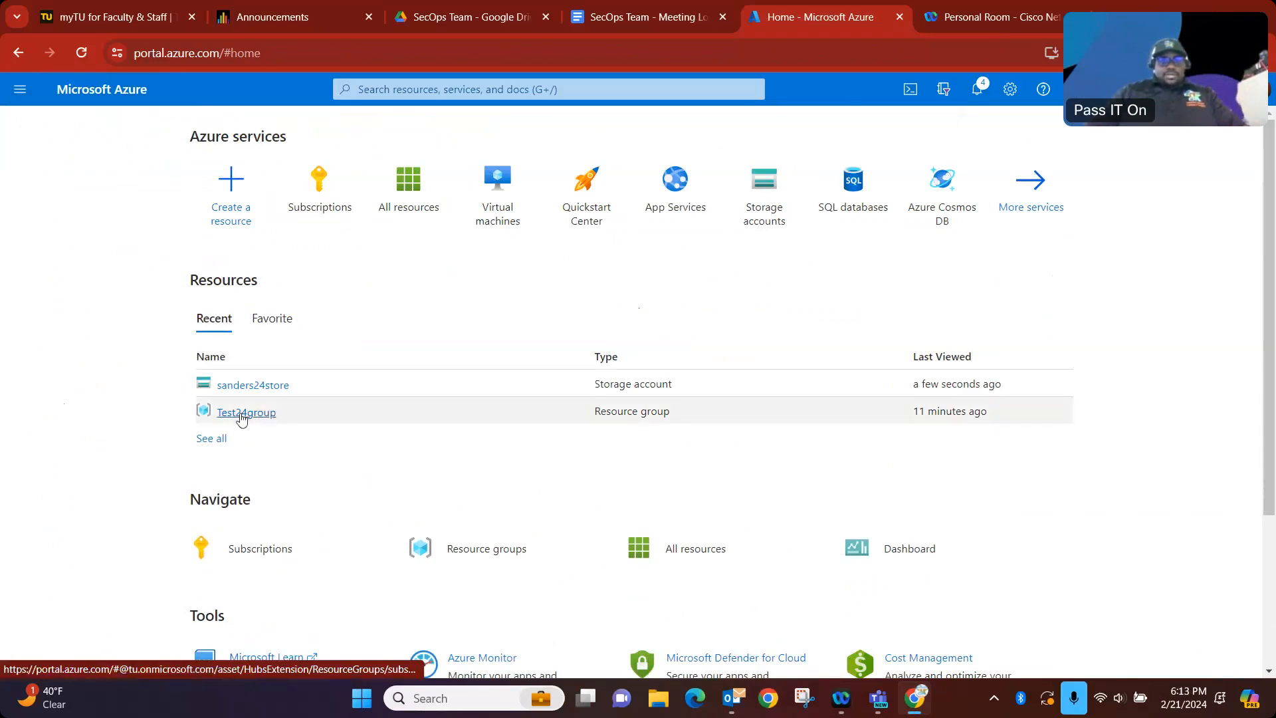
click(272, 413)
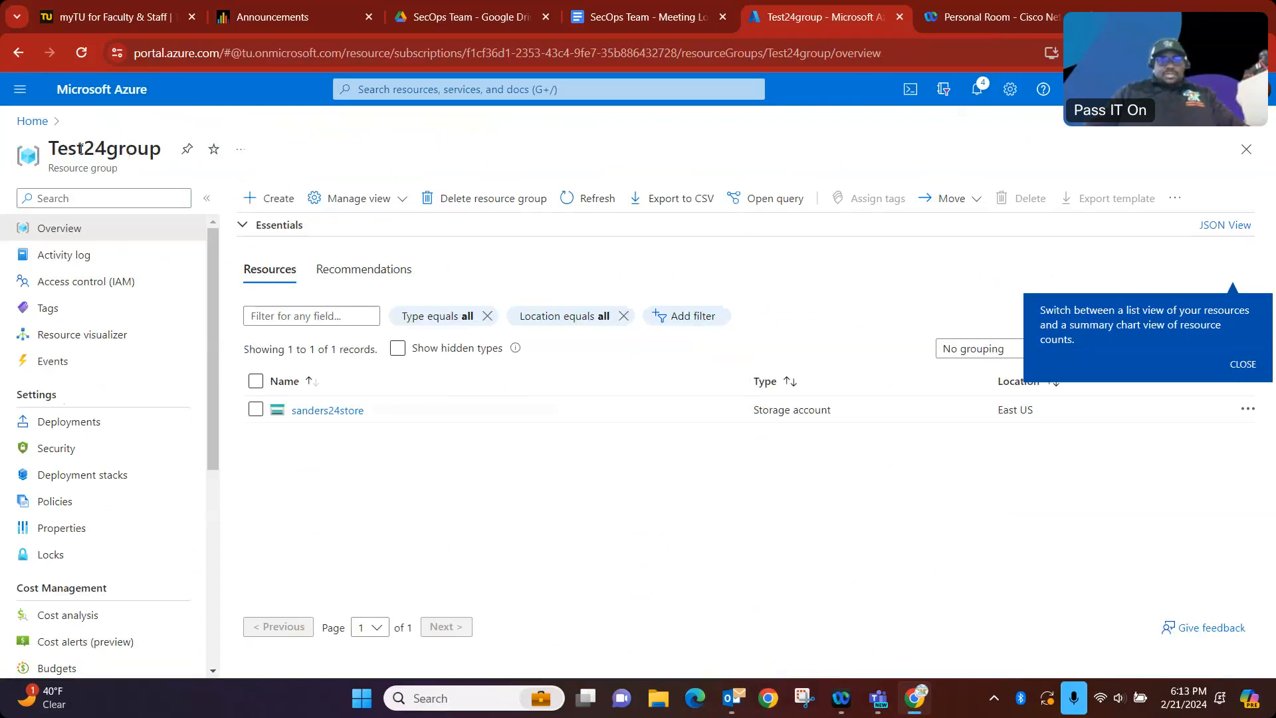
click(469, 200)
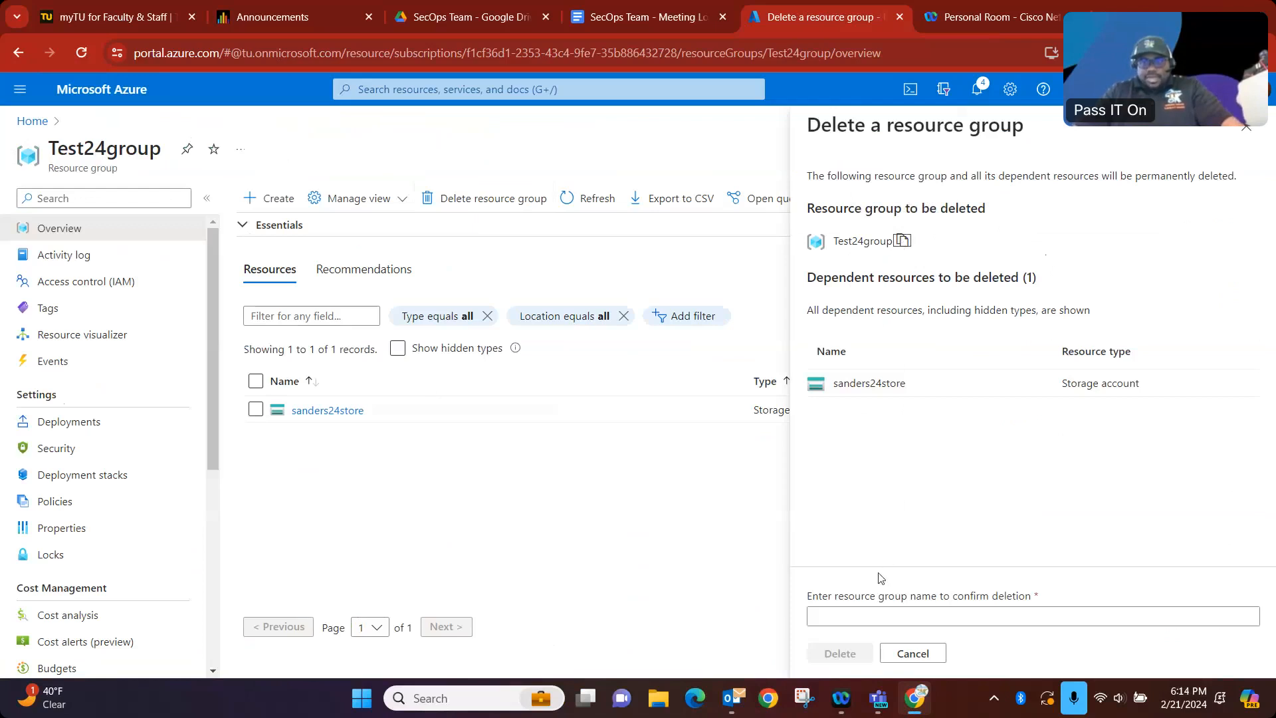
click(878, 616)
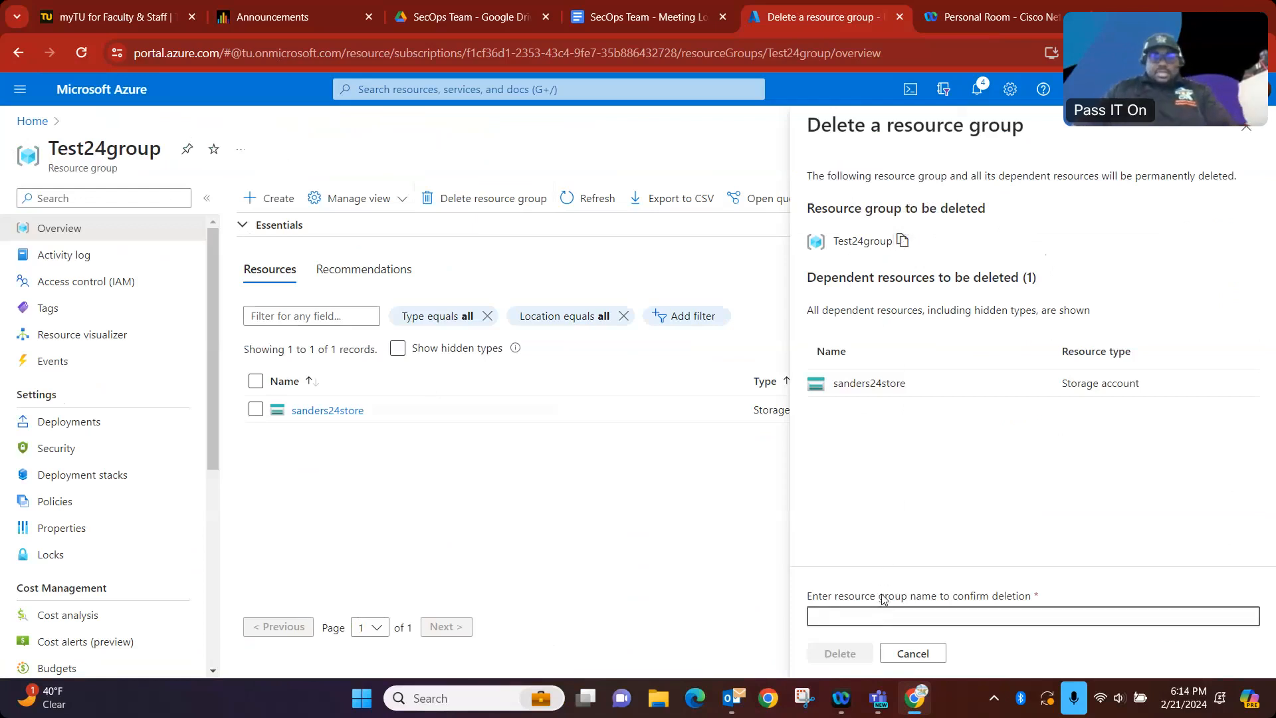
text(Test24group)
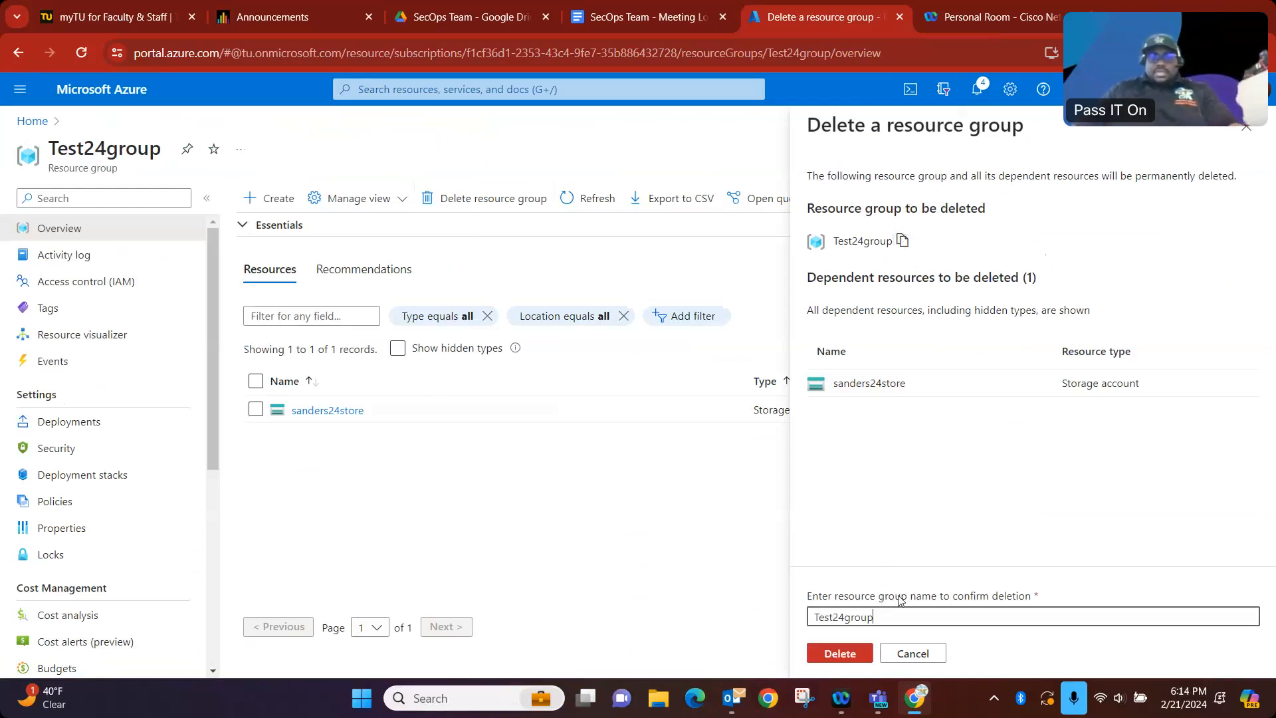
click(842, 655)
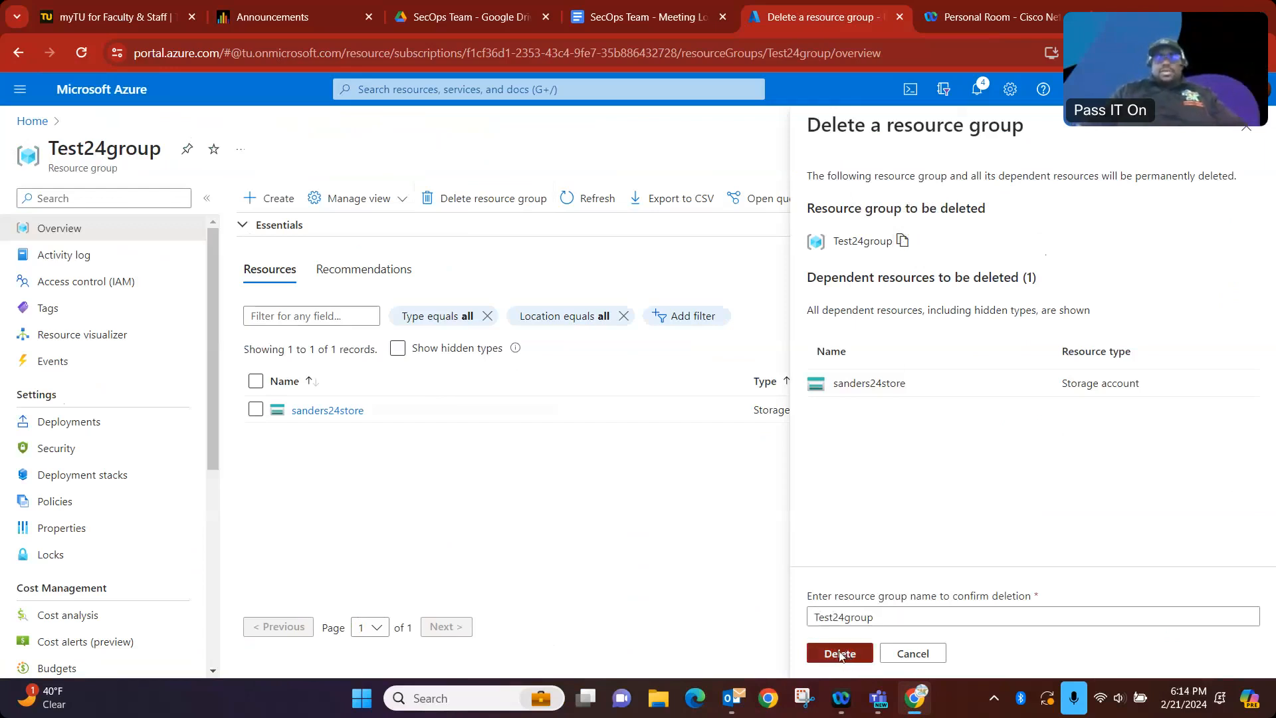
click(1011, 471)
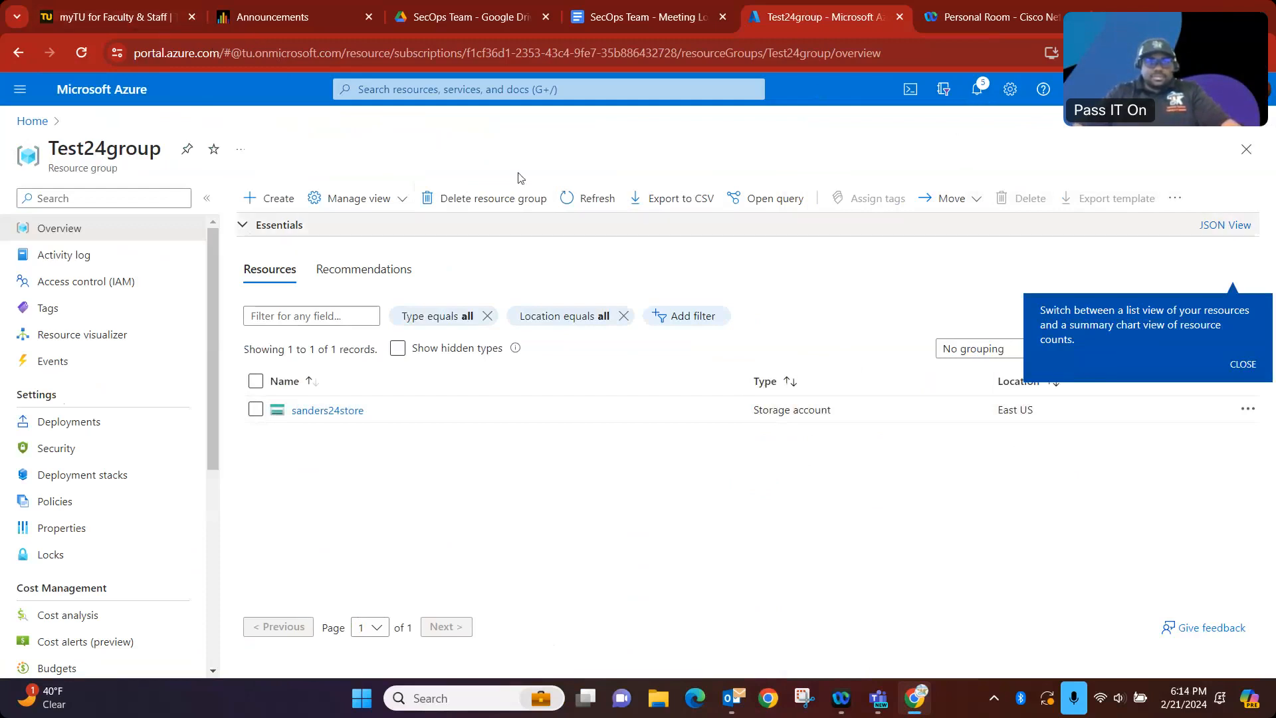
Go to the list of all resources, dismiss its introductory tips, and reload the page to check the deletion
click(47, 122)
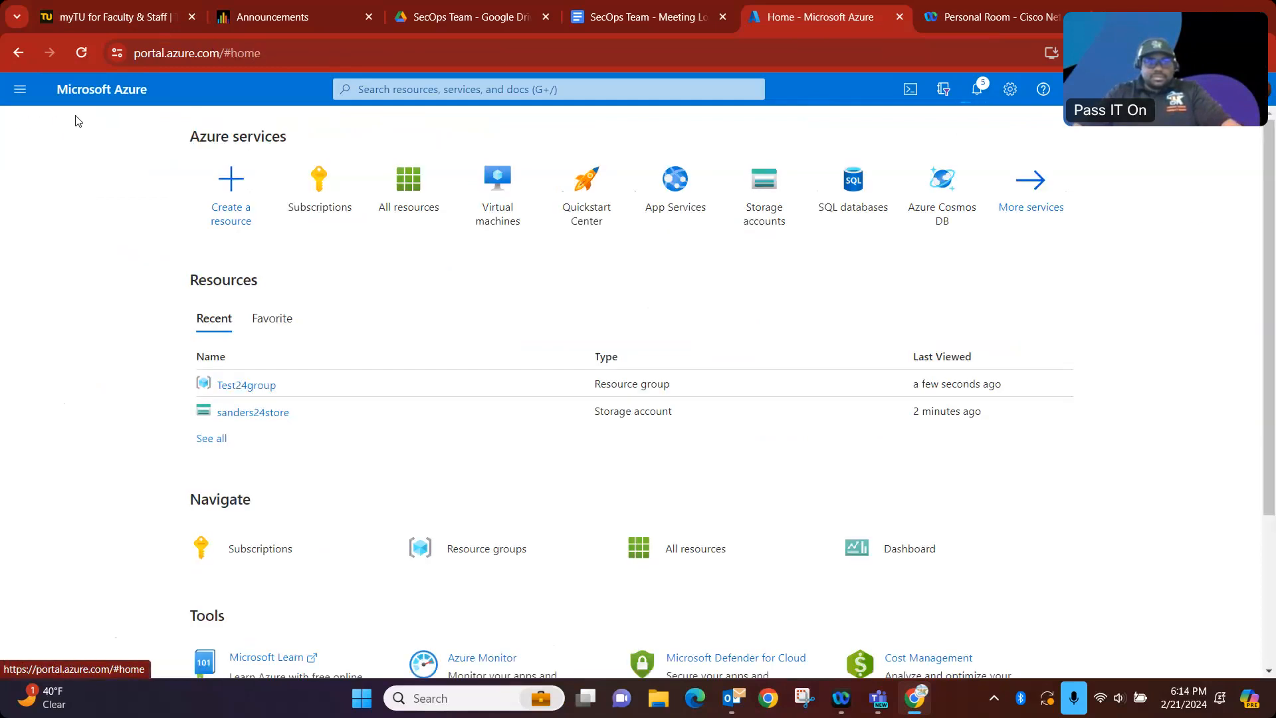
click(408, 182)
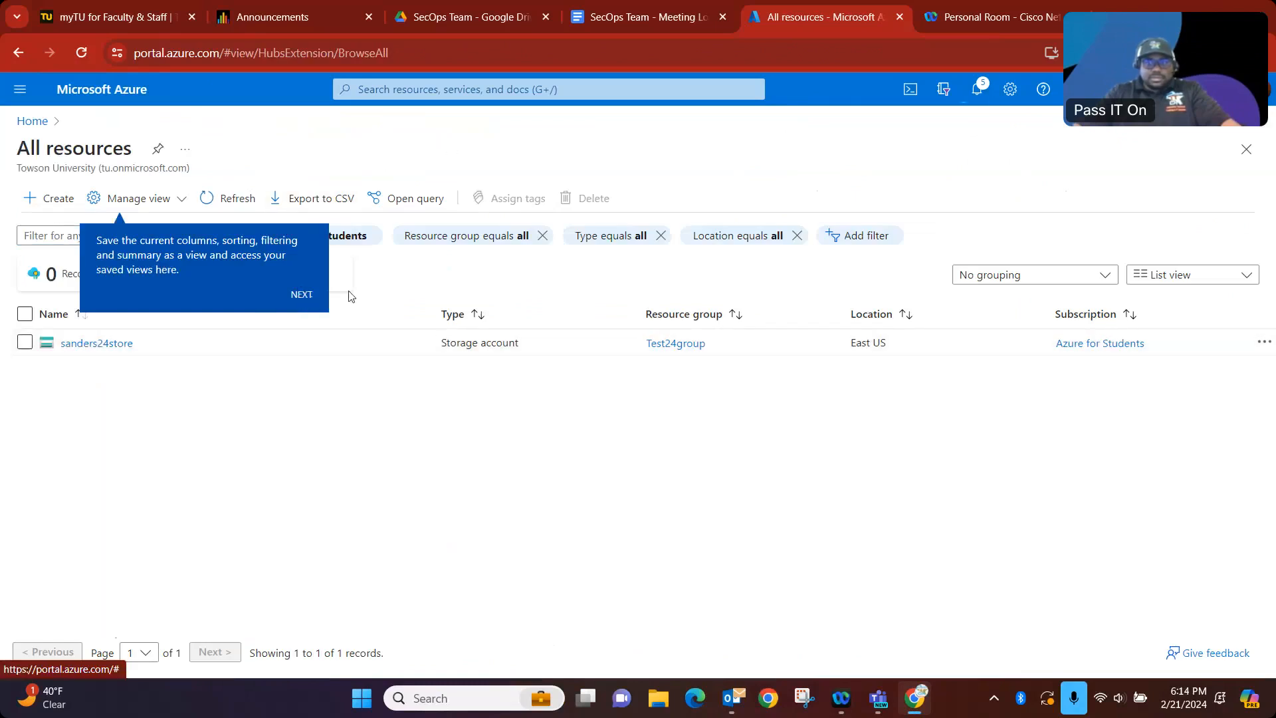
click(301, 293)
click(1237, 365)
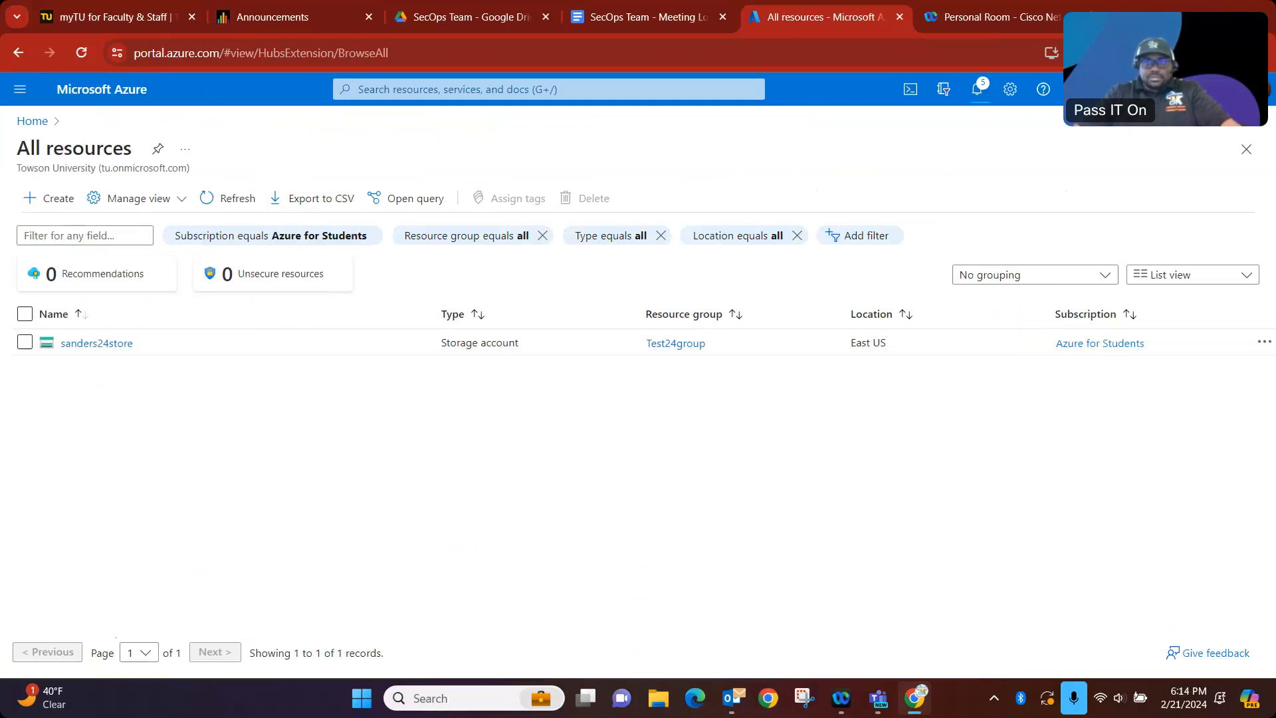
click(81, 52)
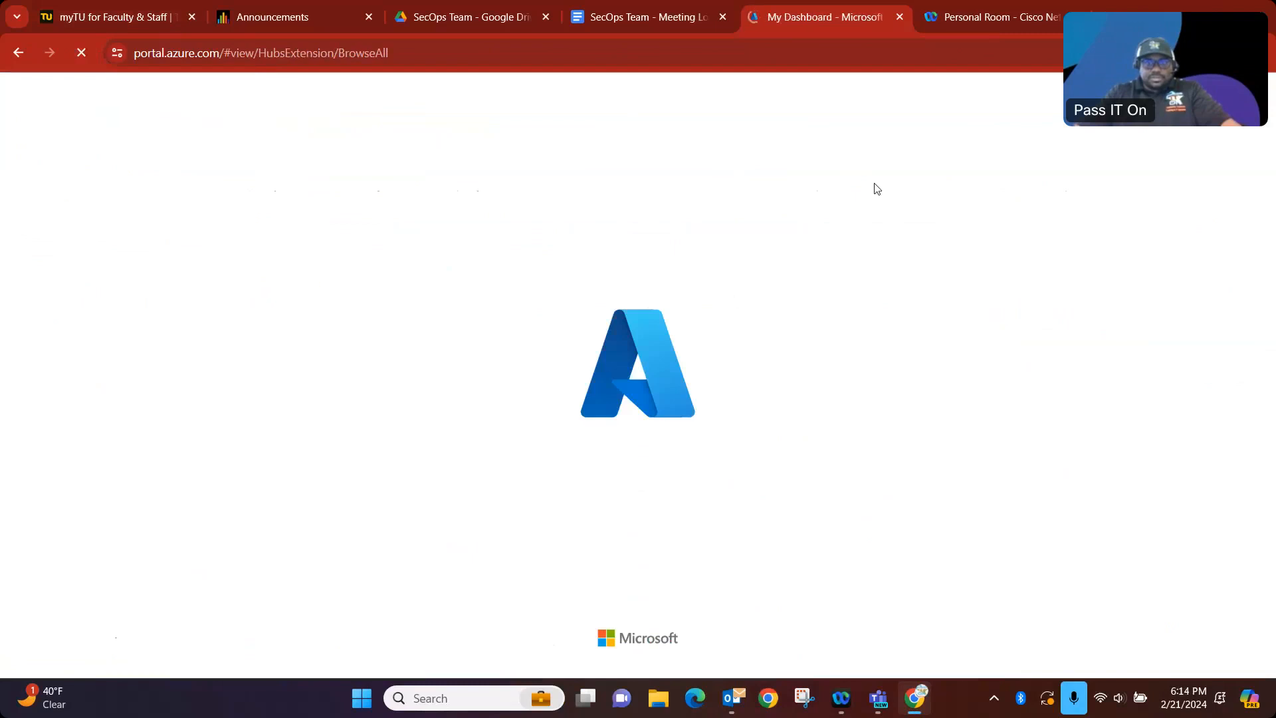